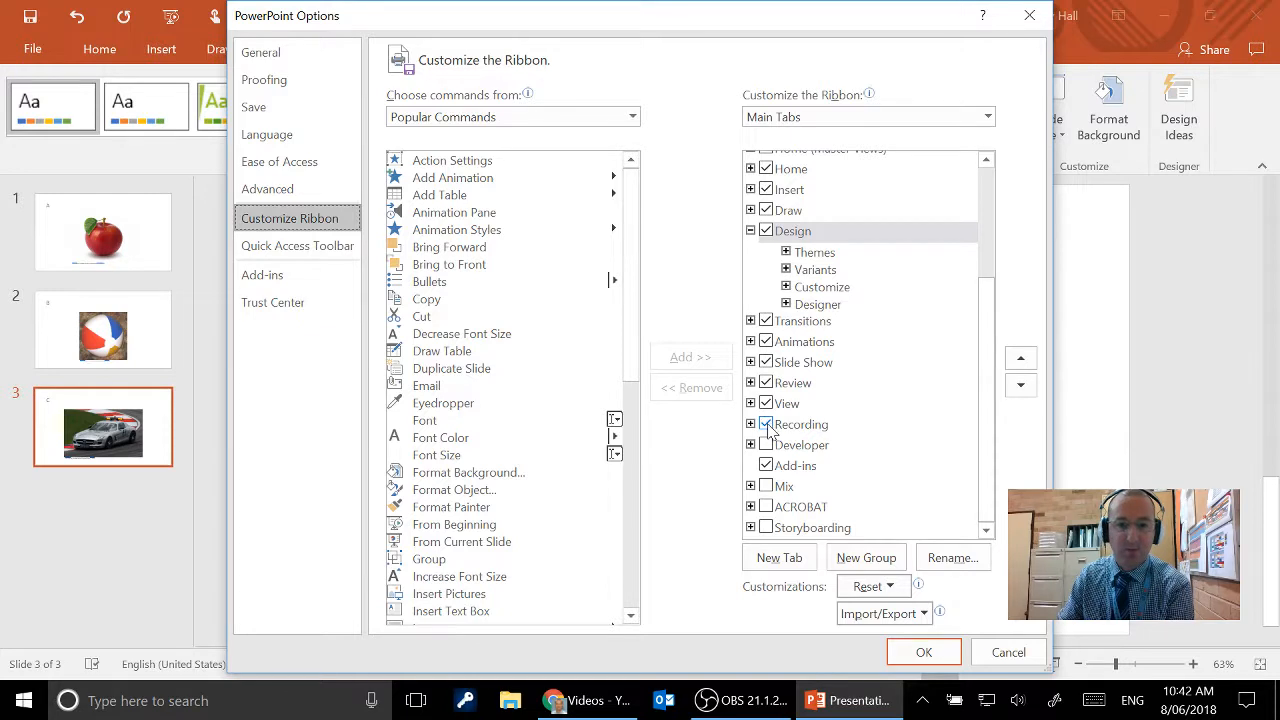
# - Enable the Recording tab in the ribbon customization and apply the options
pyautogui.click(768, 428)
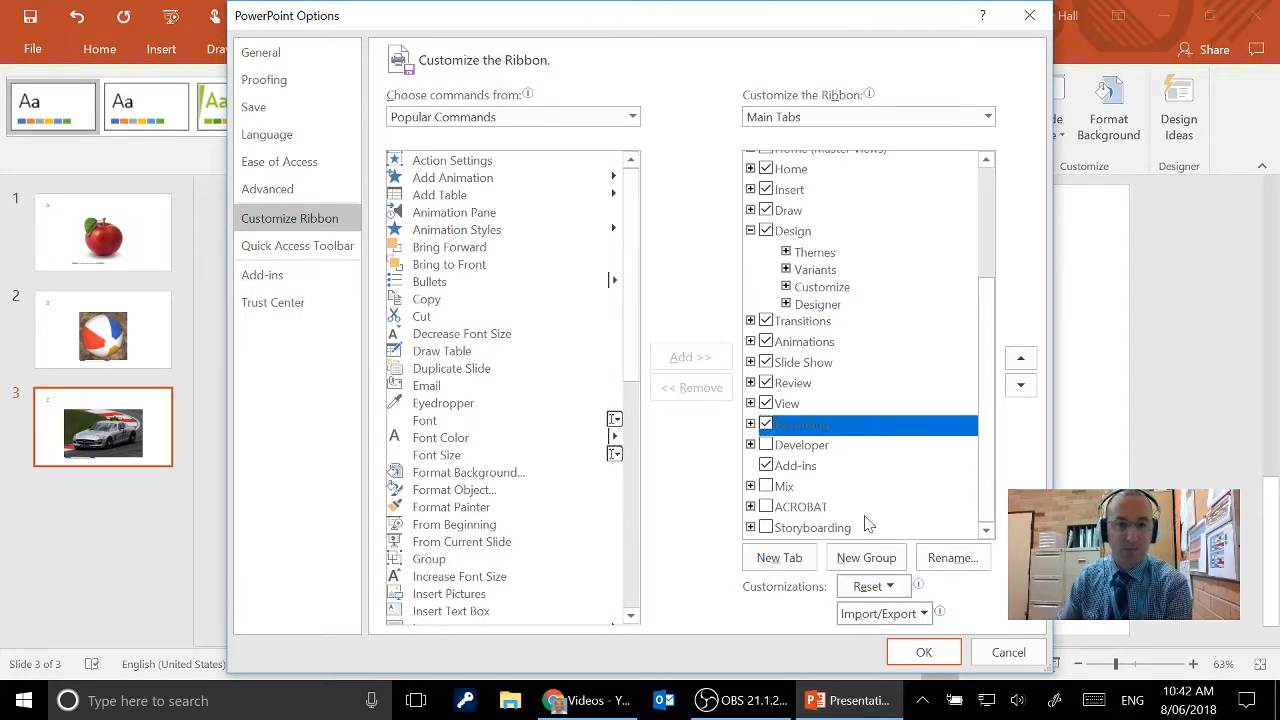
pyautogui.click(917, 653)
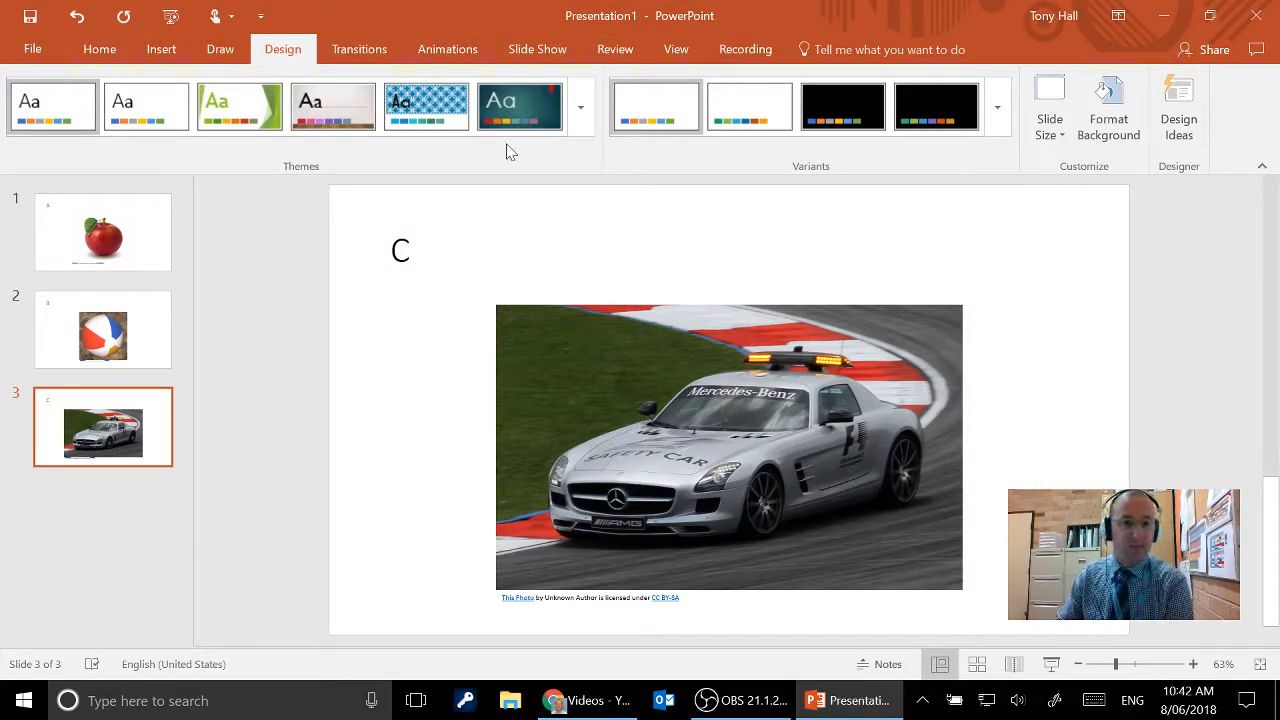
# - Check the Office product and version information on the account page and return to the presentation
pyautogui.click(32, 50)
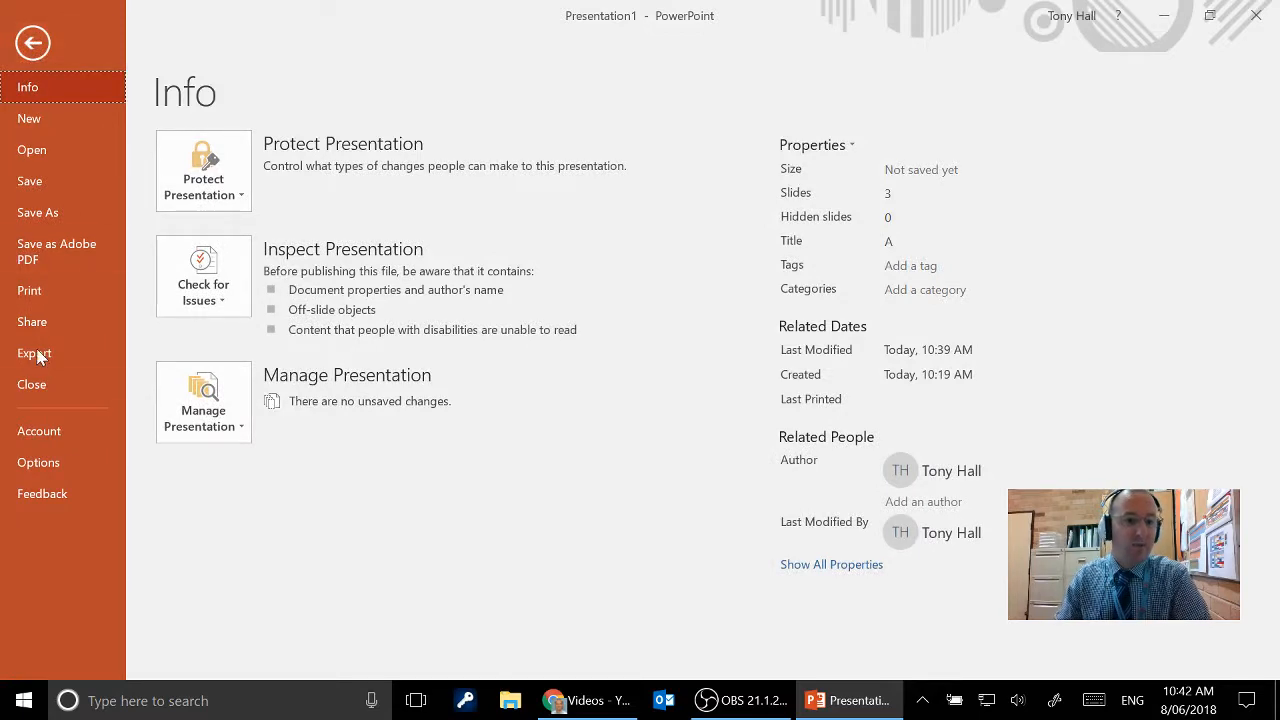
pyautogui.click(24, 46)
pyautogui.click(34, 50)
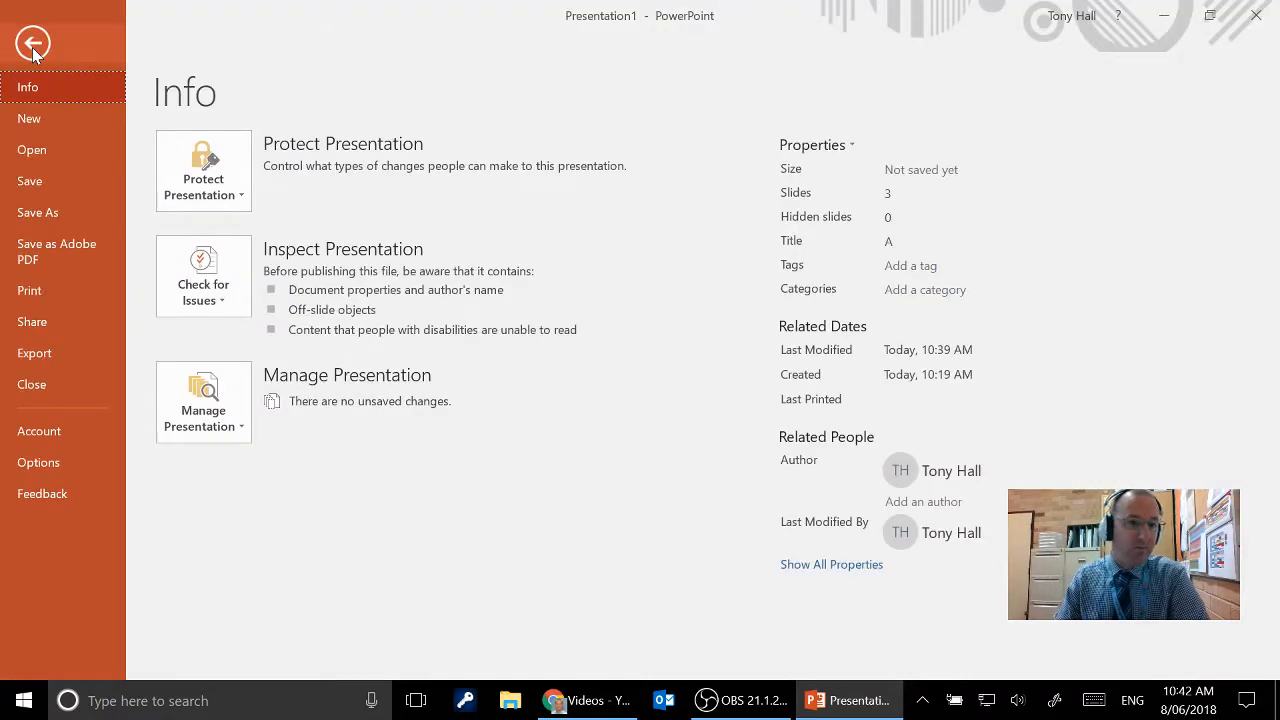
pyautogui.click(33, 435)
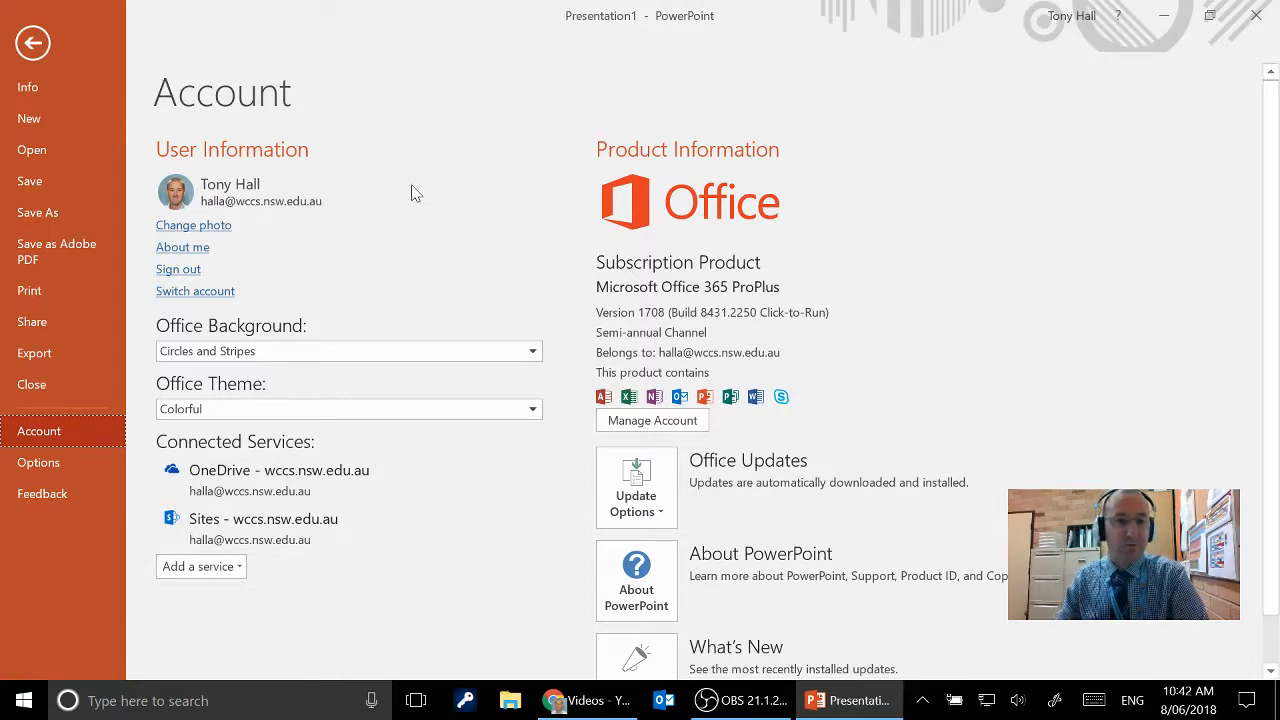
pyautogui.click(32, 45)
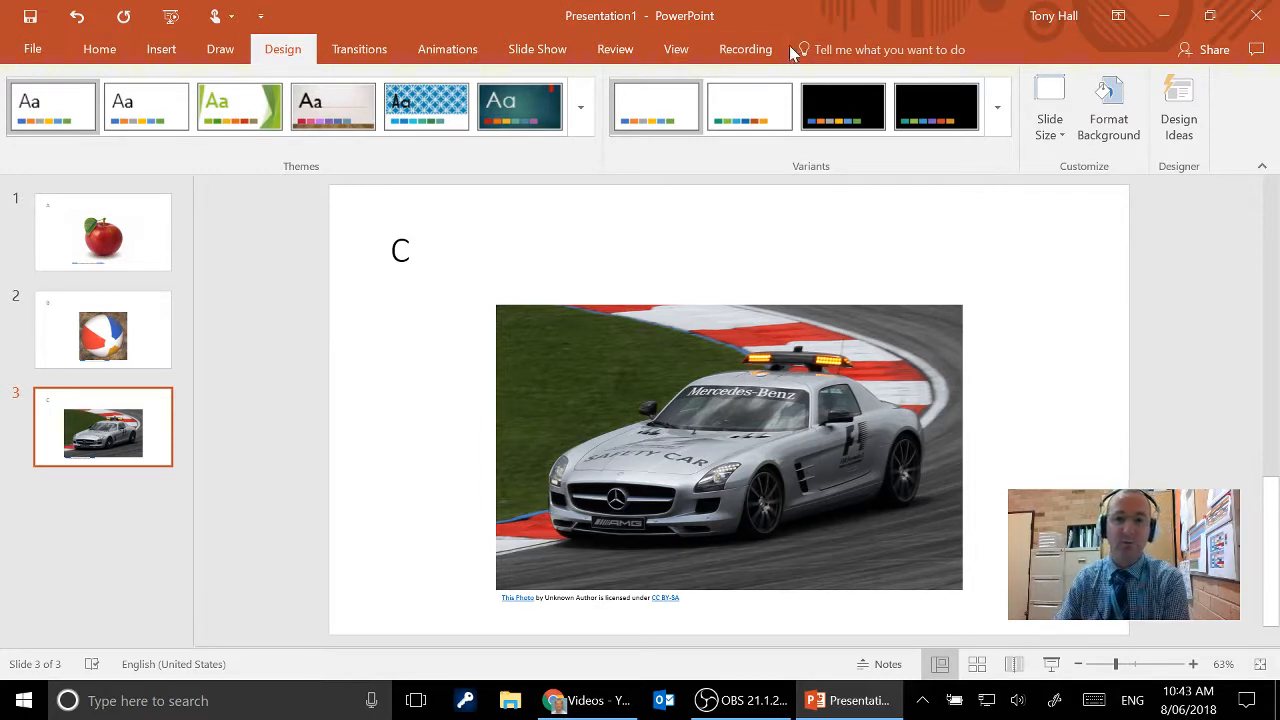
# - Open the slide show recorder from slide 1 and view the options for clearing recordings
pyautogui.click(50, 234)
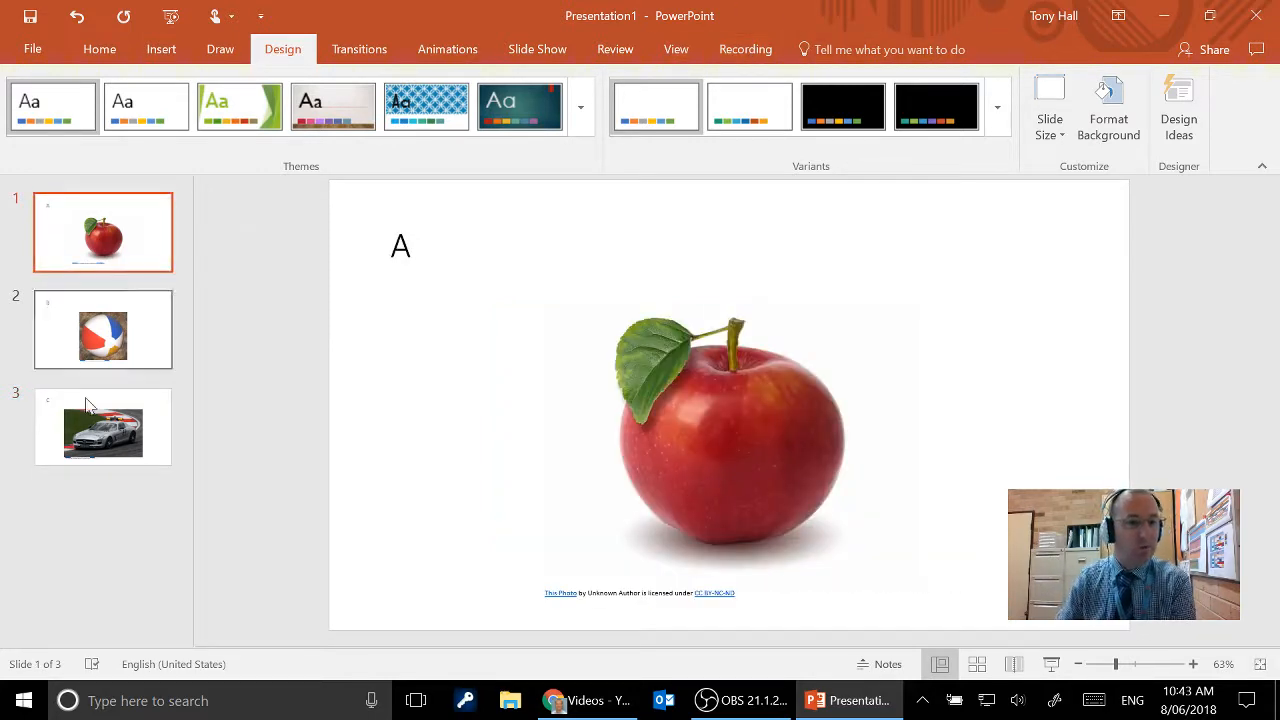
pyautogui.click(745, 50)
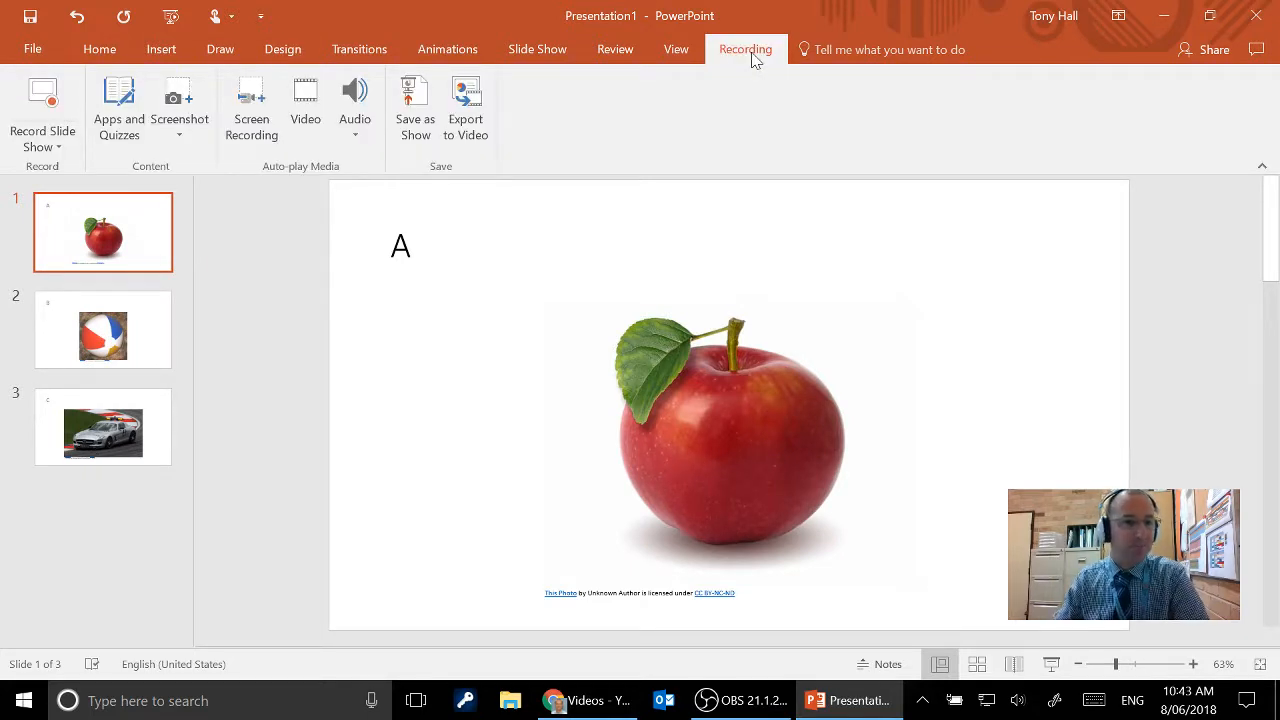
pyautogui.click(42, 108)
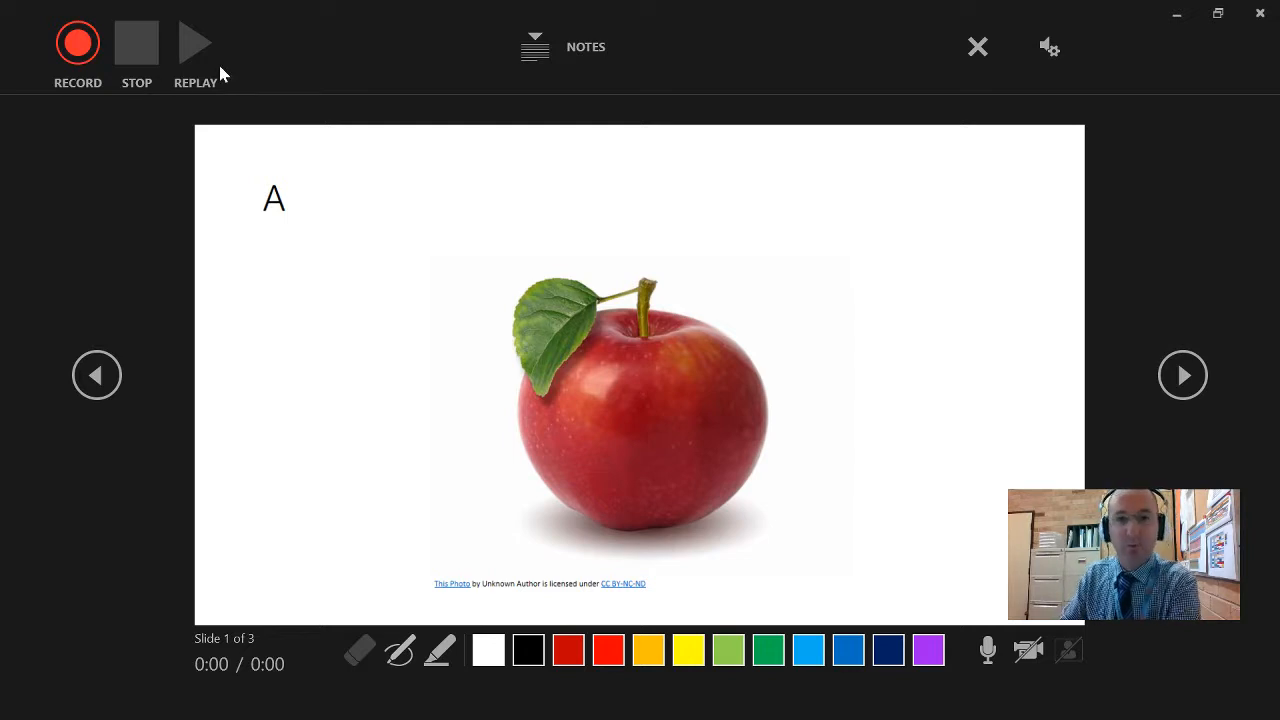
pyautogui.click(993, 50)
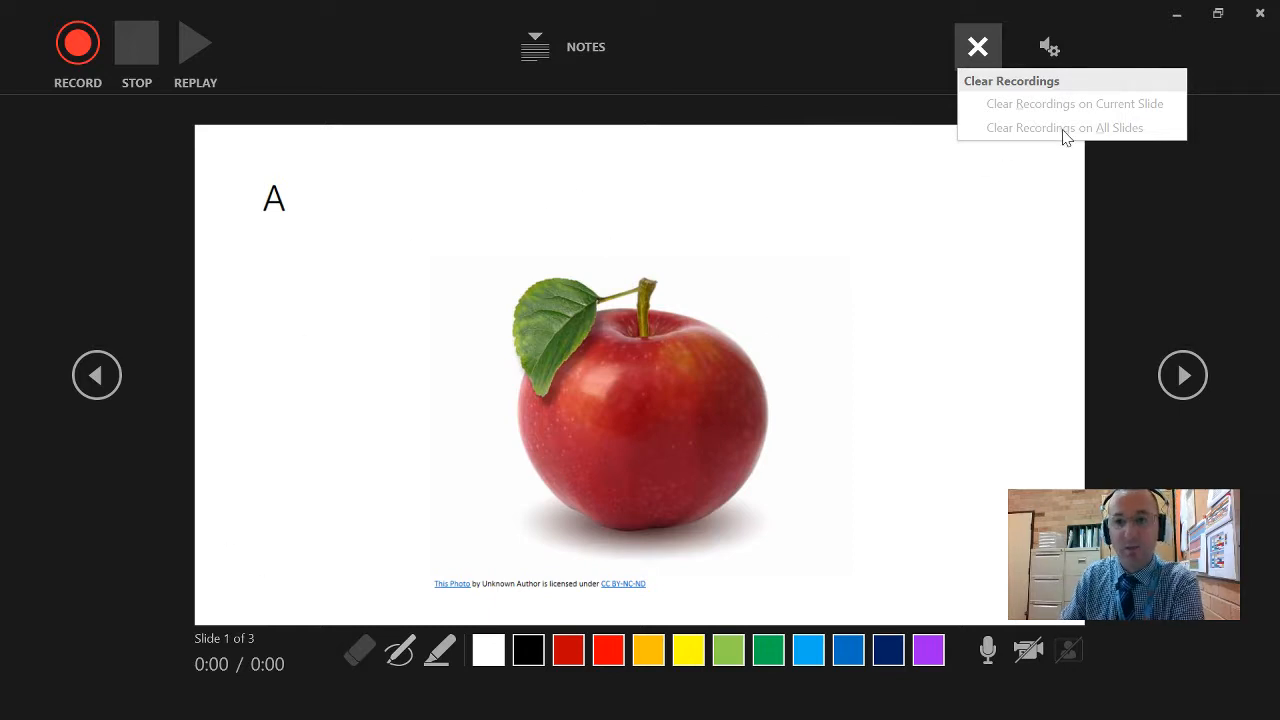
pyautogui.click(800, 44)
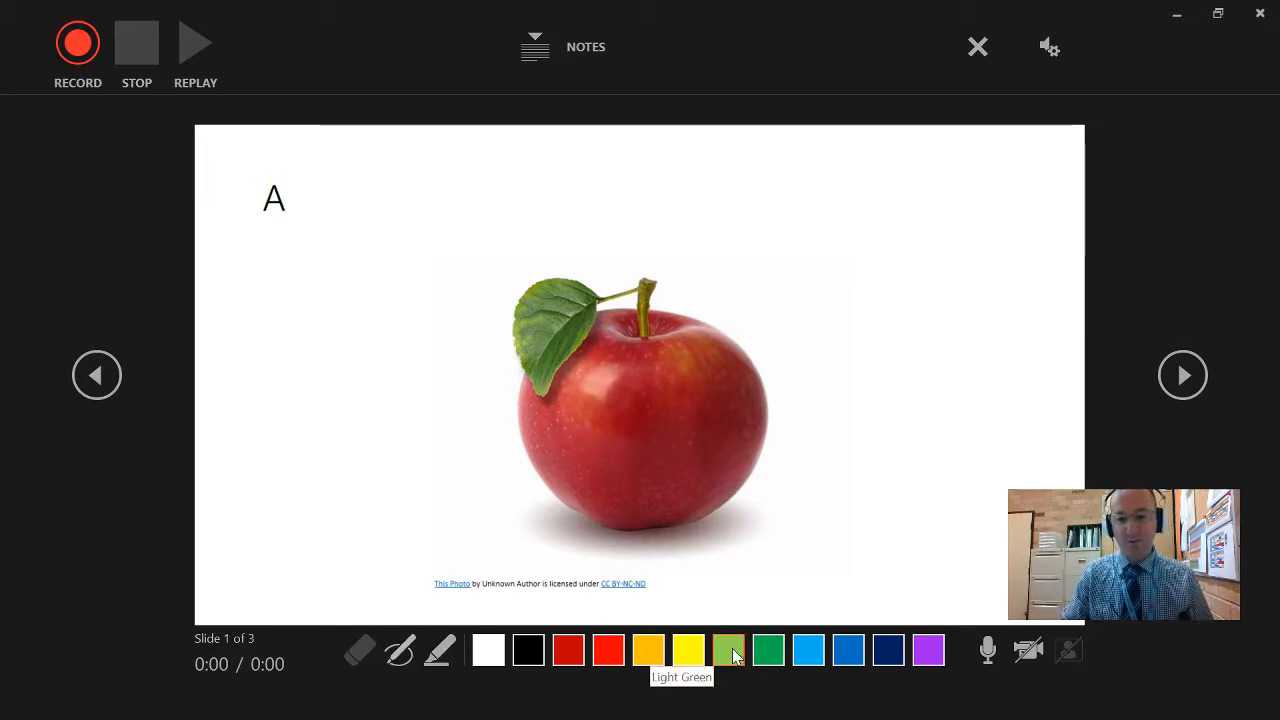
# - Choose yellow highlighter ink, step forward to slide 3, and return to slide 1
pyautogui.click(689, 651)
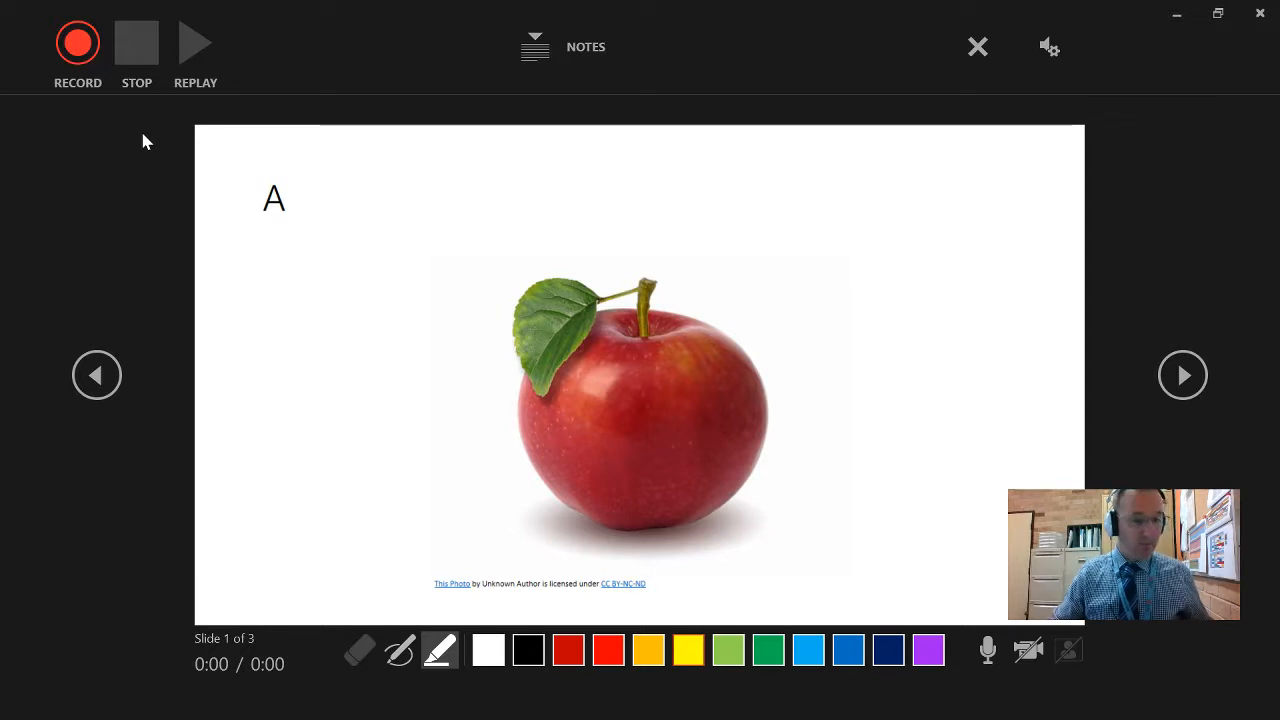
pyautogui.click(1196, 386)
pyautogui.click(1196, 386)
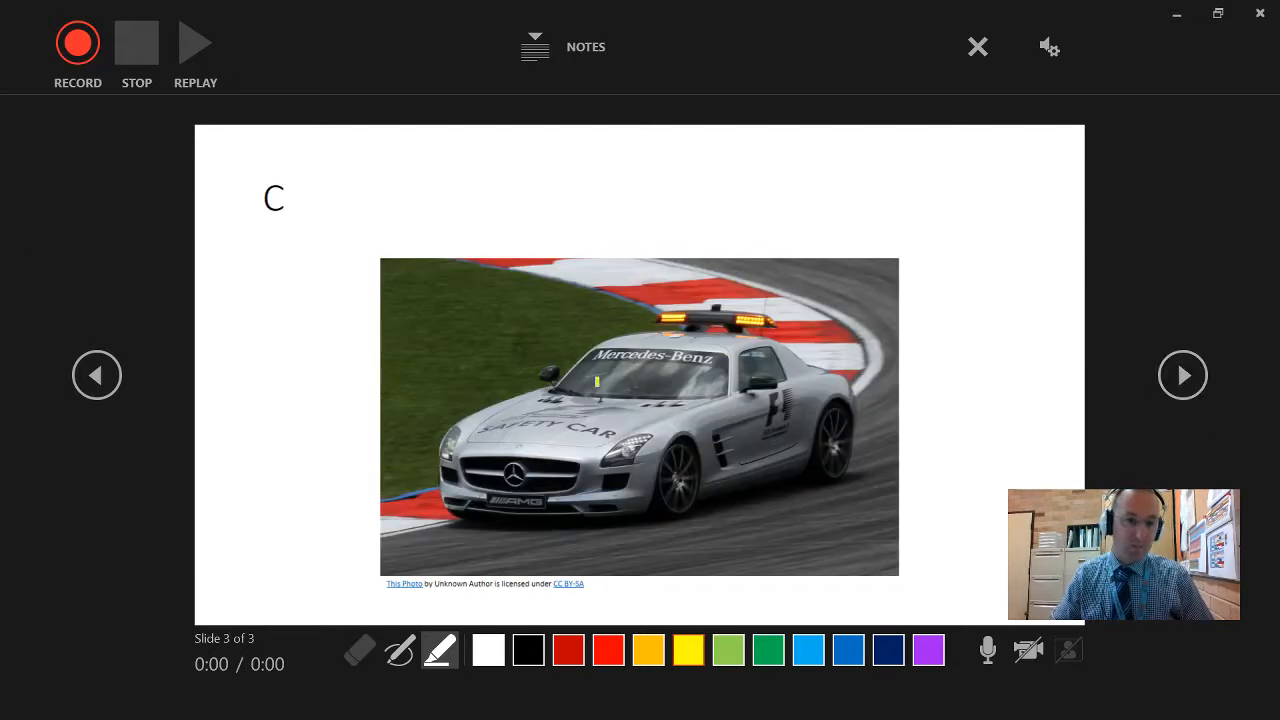
pyautogui.click(92, 378)
pyautogui.click(92, 378)
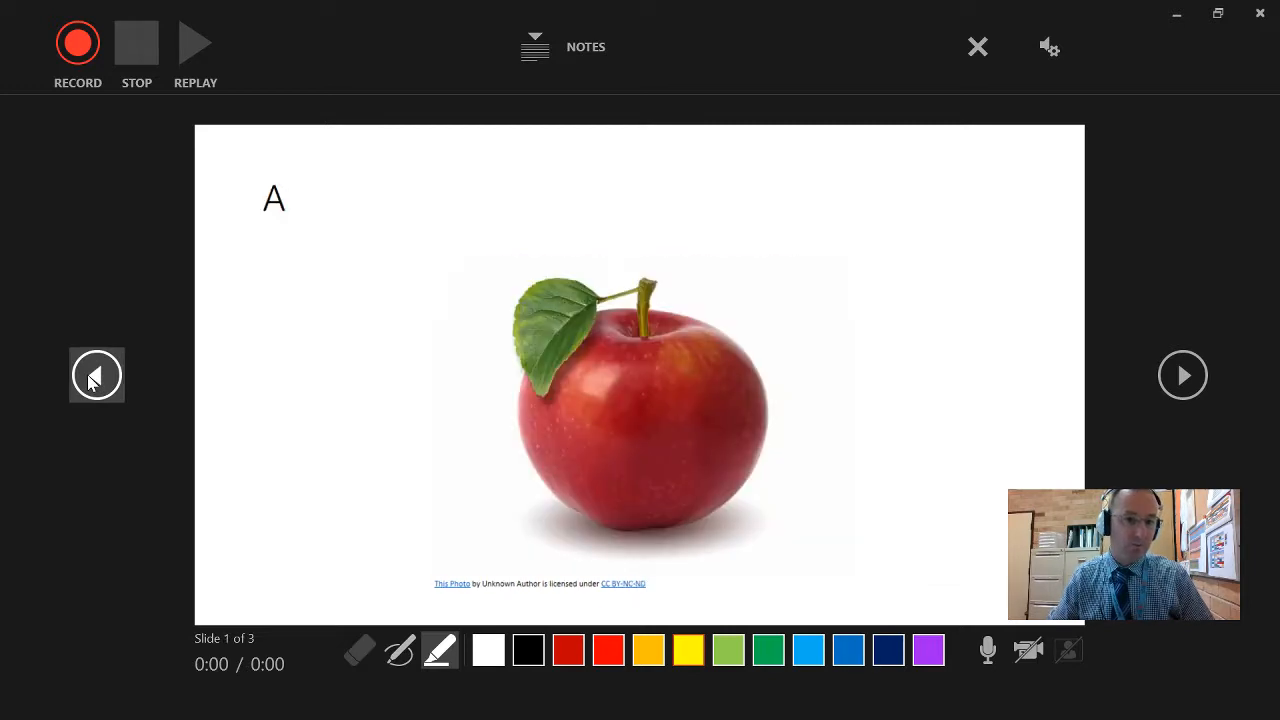
# - Record slide 1 while circling the letter A, writing "Apple" above the picture and underlining its first letter, and end the recording
pyautogui.click(75, 45)
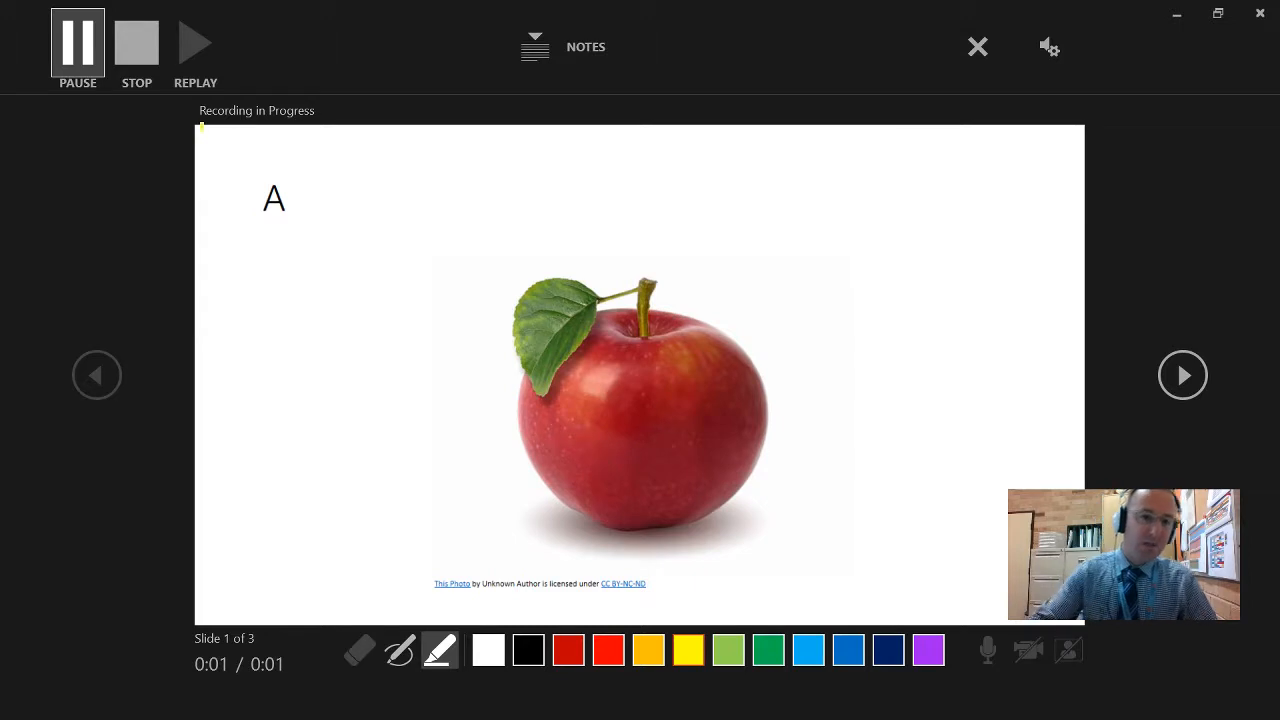
pyautogui.moveTo(282, 147)
pyautogui.mouseDown()
pyautogui.moveTo(229, 172)
pyautogui.moveTo(322, 172)
pyautogui.moveTo(252, 162)
pyautogui.mouseUp()
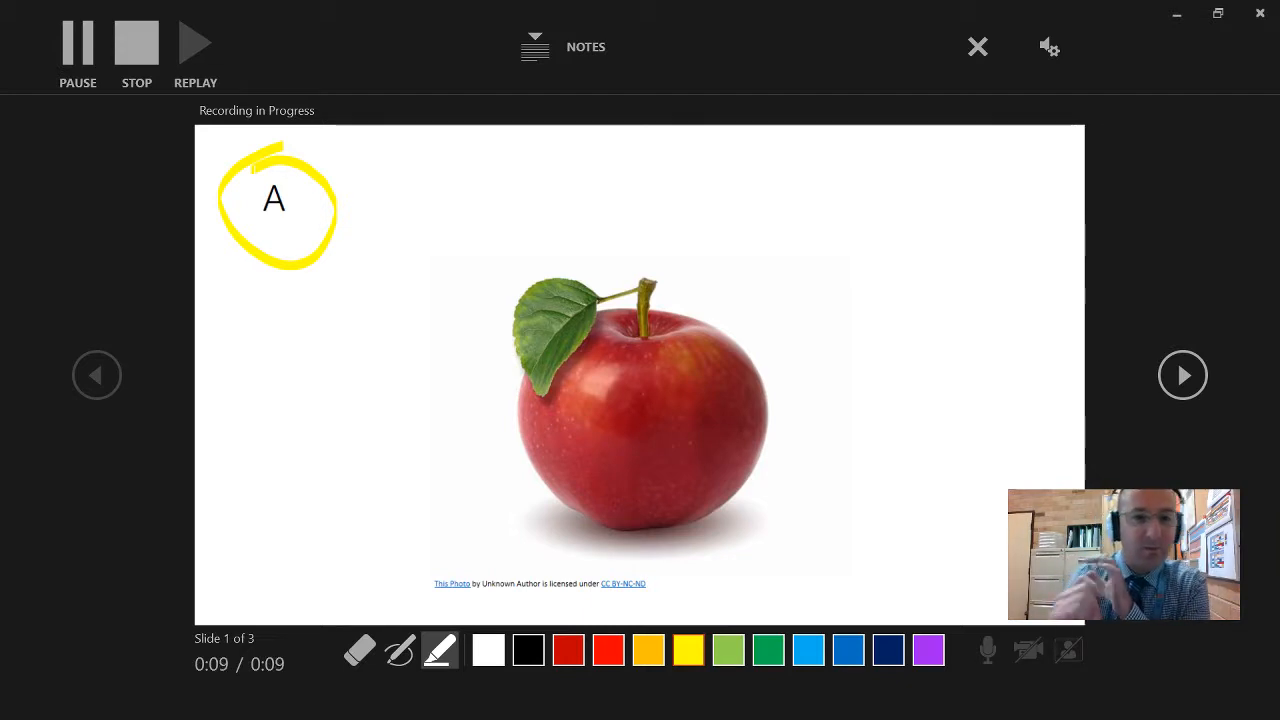
pyautogui.moveTo(396, 285)
pyautogui.mouseDown()
pyautogui.moveTo(426, 184)
pyautogui.moveTo(466, 258)
pyautogui.mouseUp()
pyautogui.moveTo(410, 242)
pyautogui.mouseDown()
pyautogui.moveTo(466, 232)
pyautogui.moveTo(510, 292)
pyautogui.mouseUp()
pyautogui.moveTo(514, 215); pyautogui.dragTo(512, 255)
pyautogui.moveTo(612, 198); pyautogui.dragTo(598, 298)
pyautogui.moveTo(604, 204)
pyautogui.mouseDown()
pyautogui.moveTo(638, 190)
pyautogui.moveTo(612, 240)
pyautogui.mouseUp()
pyautogui.moveTo(648, 140)
pyautogui.mouseDown()
pyautogui.moveTo(676, 212)
pyautogui.moveTo(760, 208)
pyautogui.mouseUp()
pyautogui.moveTo(396, 318); pyautogui.dragTo(480, 284)
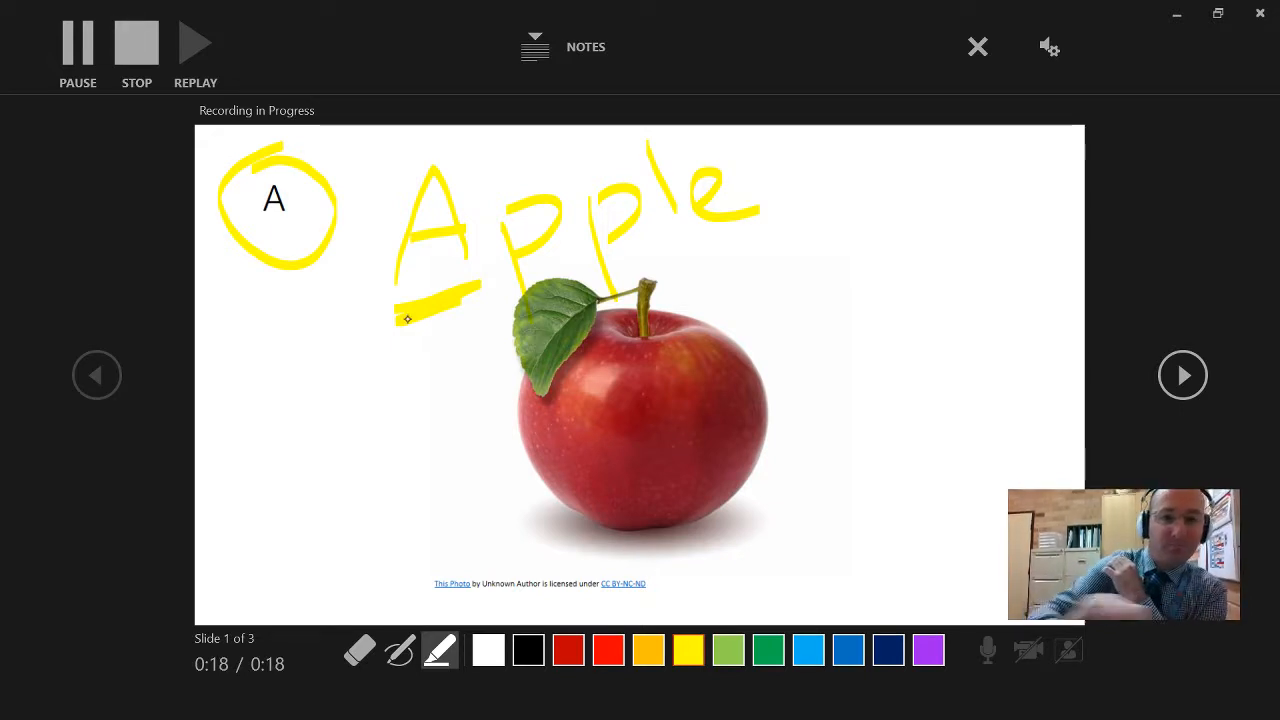
pyautogui.click(78, 42)
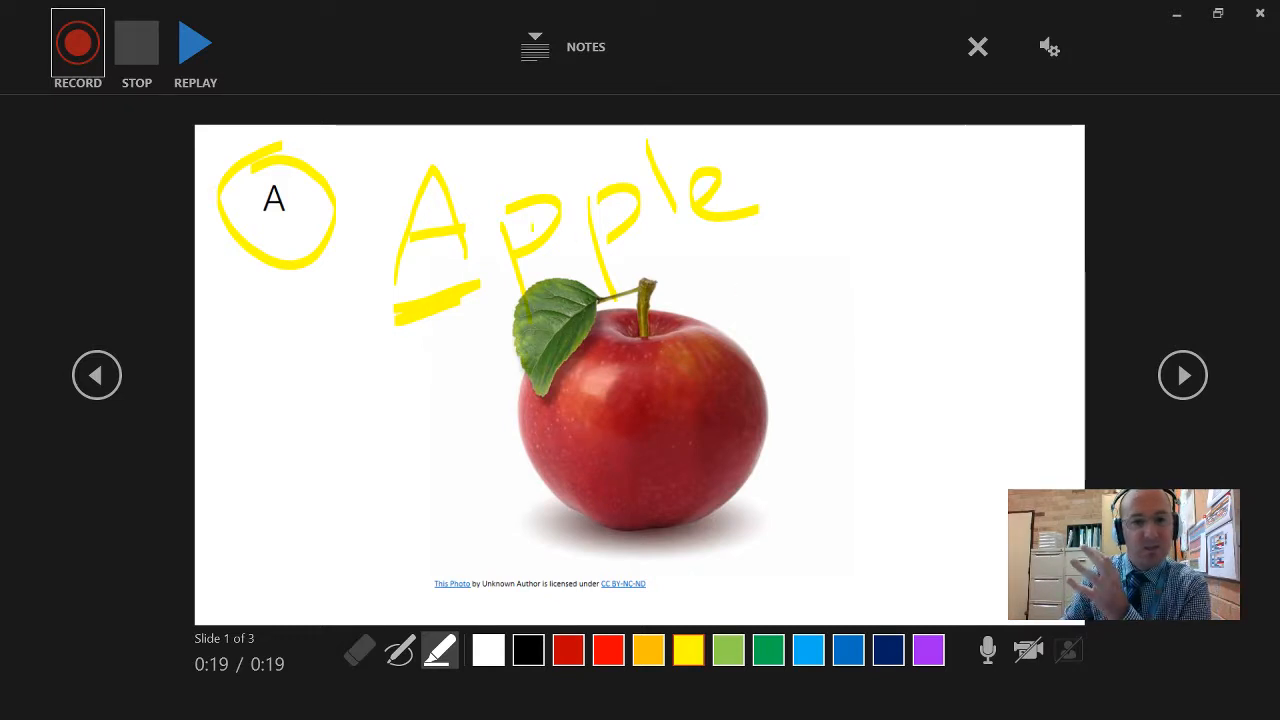
# - Replay the first seconds of slide 1's recording, stop the playback and advance to slide 2
pyautogui.click(195, 50)
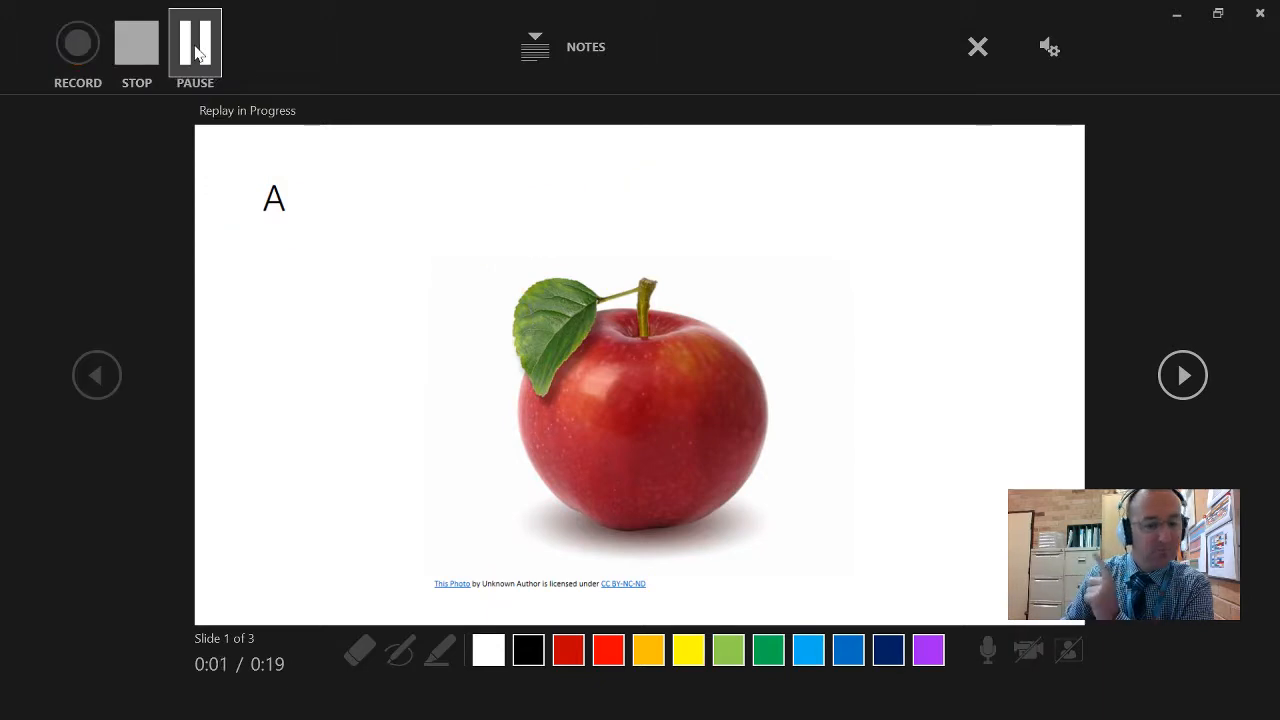
pyautogui.click(196, 48)
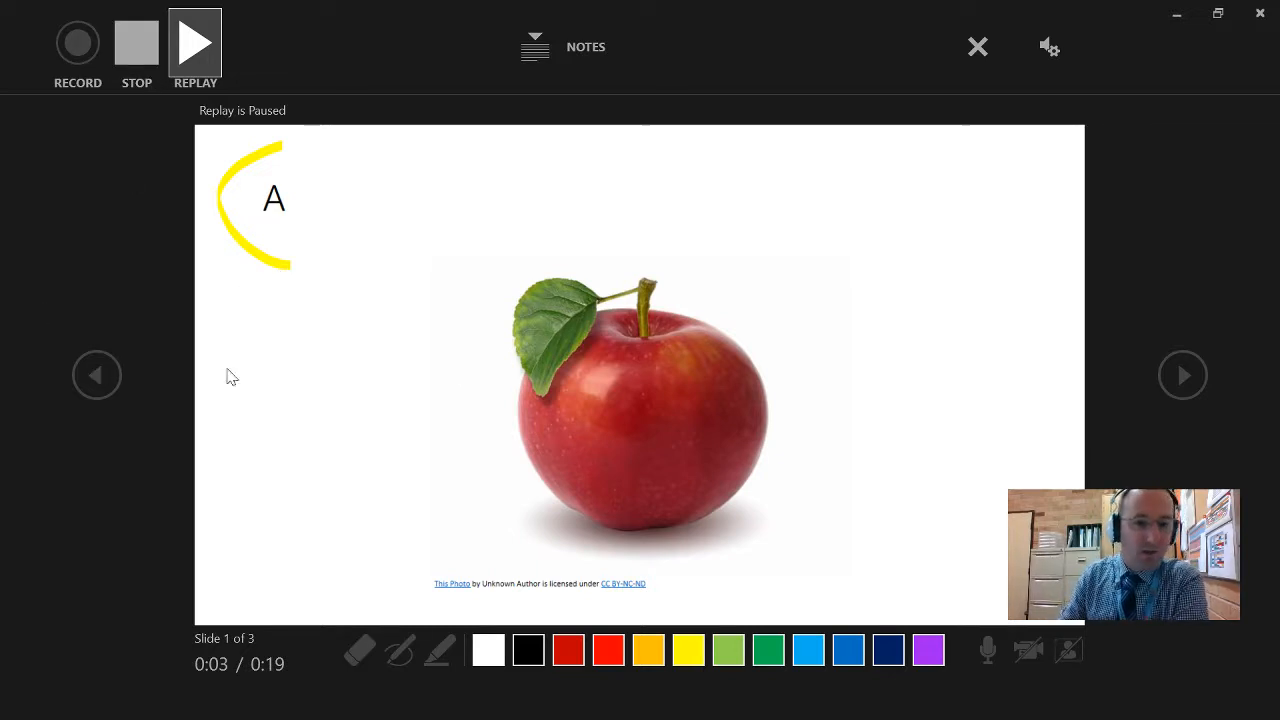
pyautogui.click(136, 44)
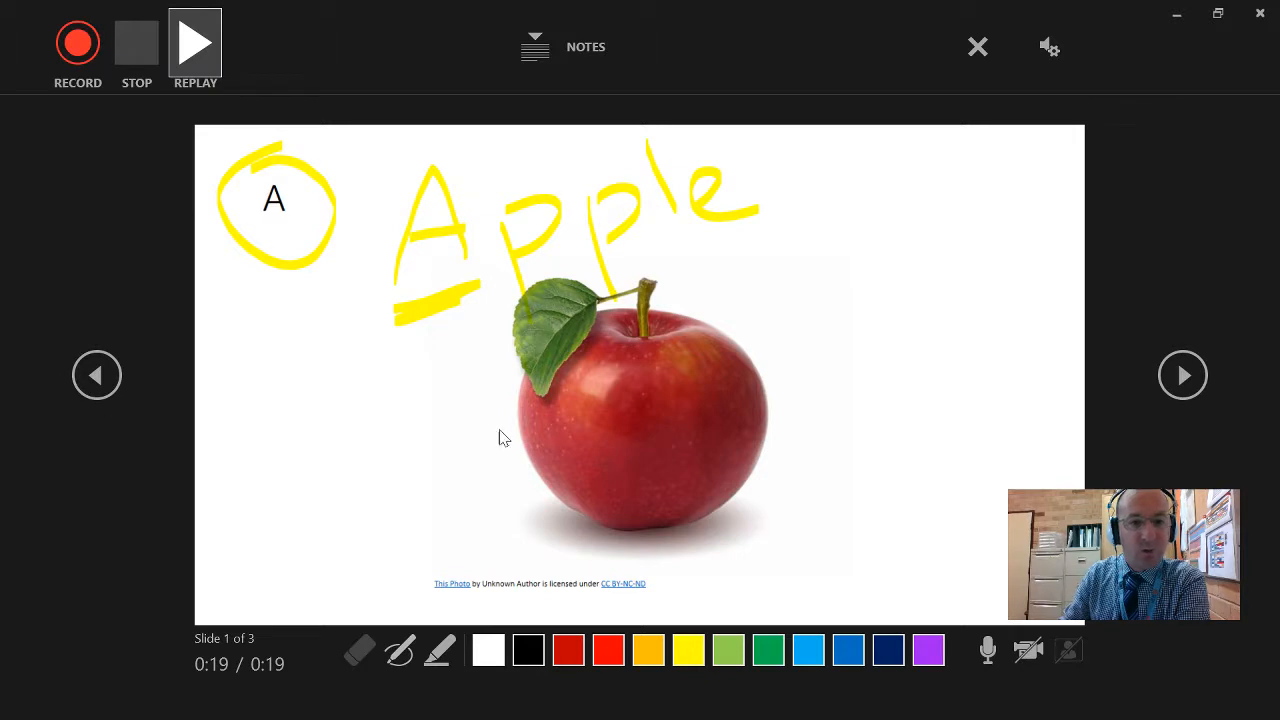
pyautogui.click(1188, 376)
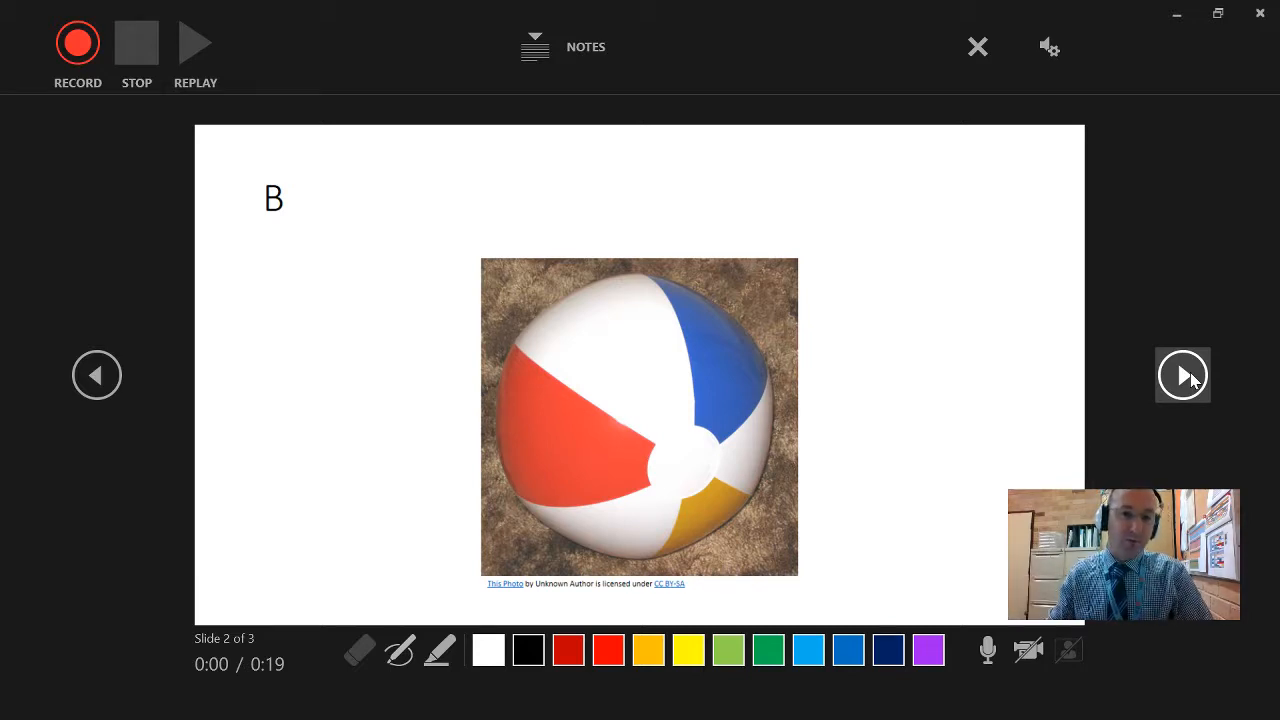
# - Try to record slides 2 and 3 without ink, stopping on slide 3 and going back to slide 2
pyautogui.click(80, 45)
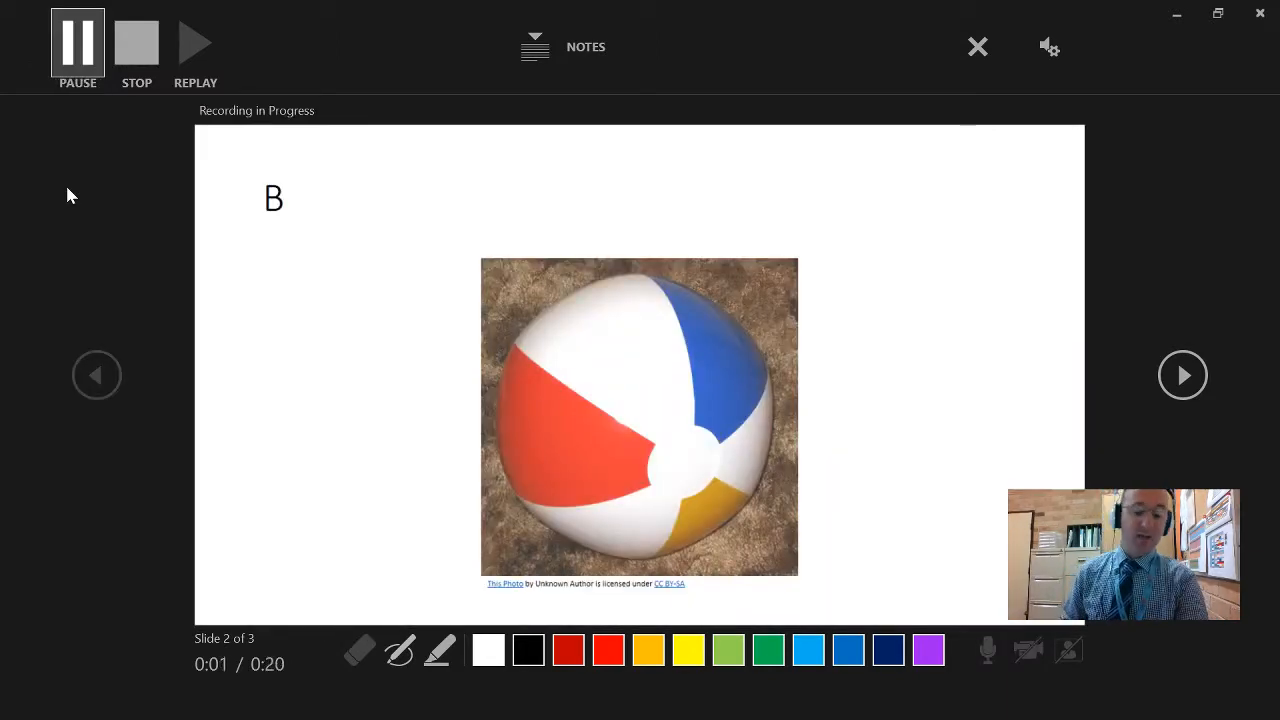
pyautogui.press('Right')
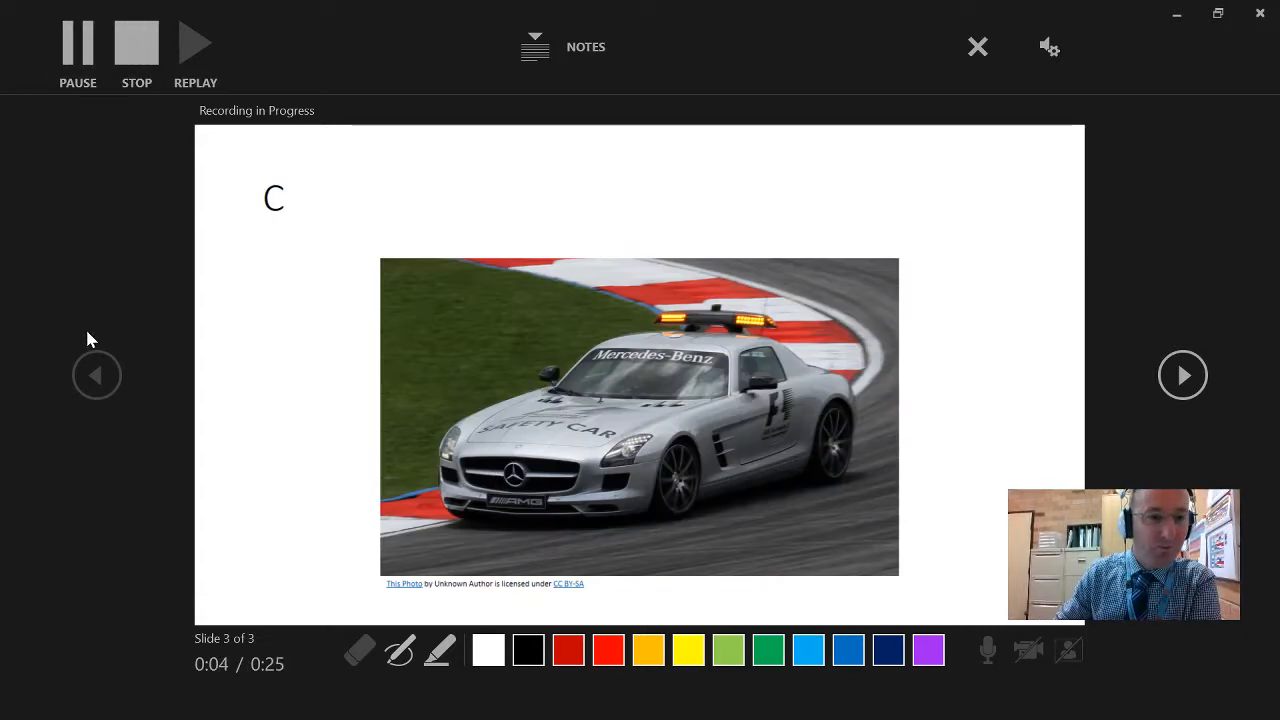
pyautogui.click(143, 60)
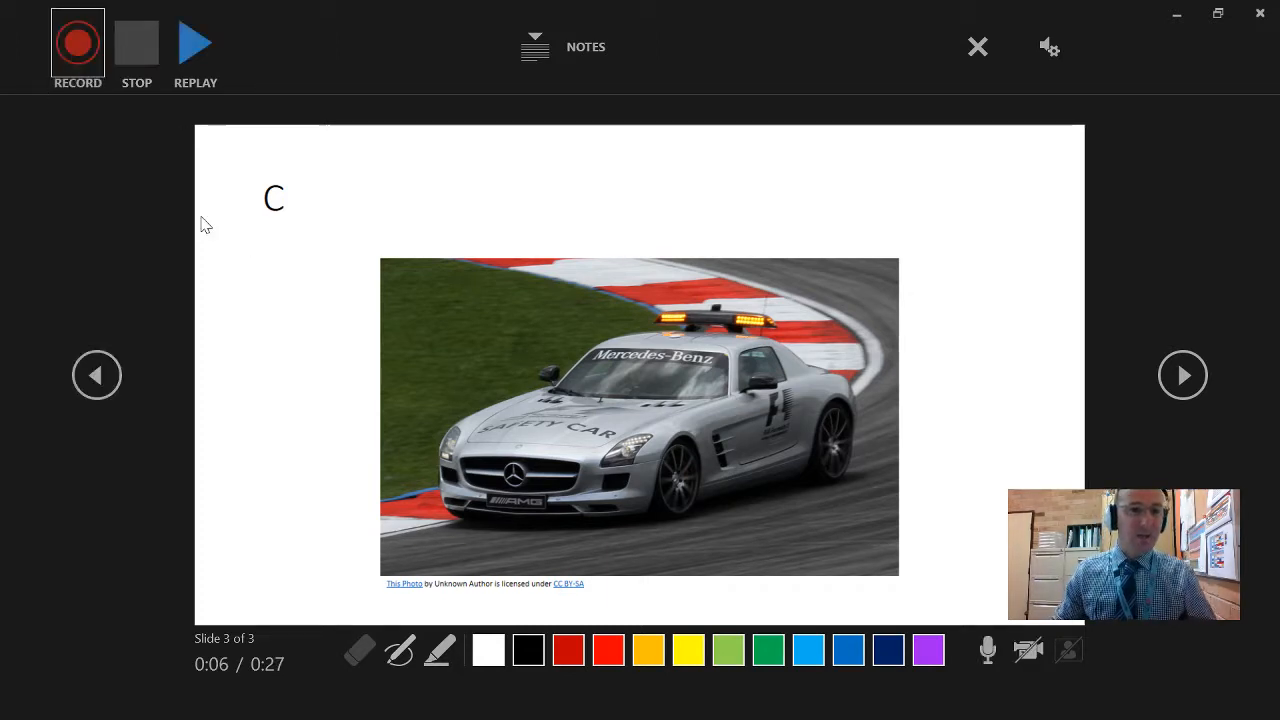
pyautogui.click(92, 377)
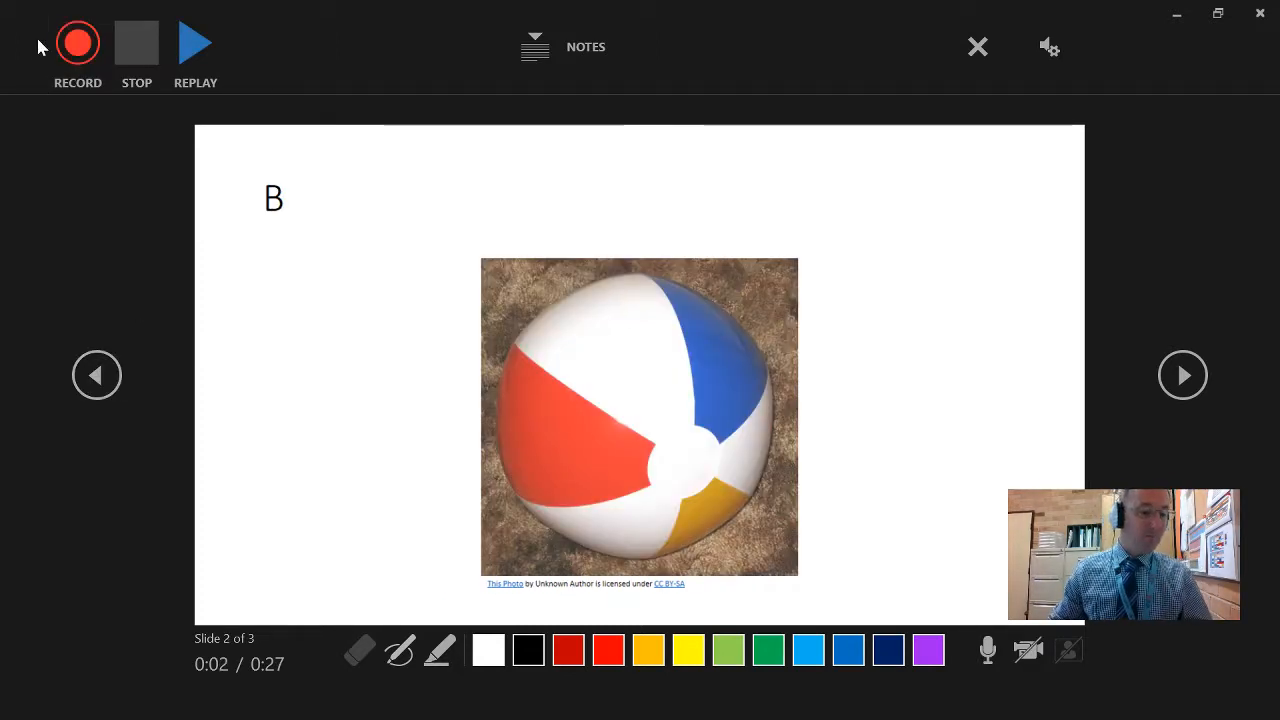
# - Record slide 2 with the yellow highlighter, circling the letter B and writing "Ball" above the picture
pyautogui.click(442, 651)
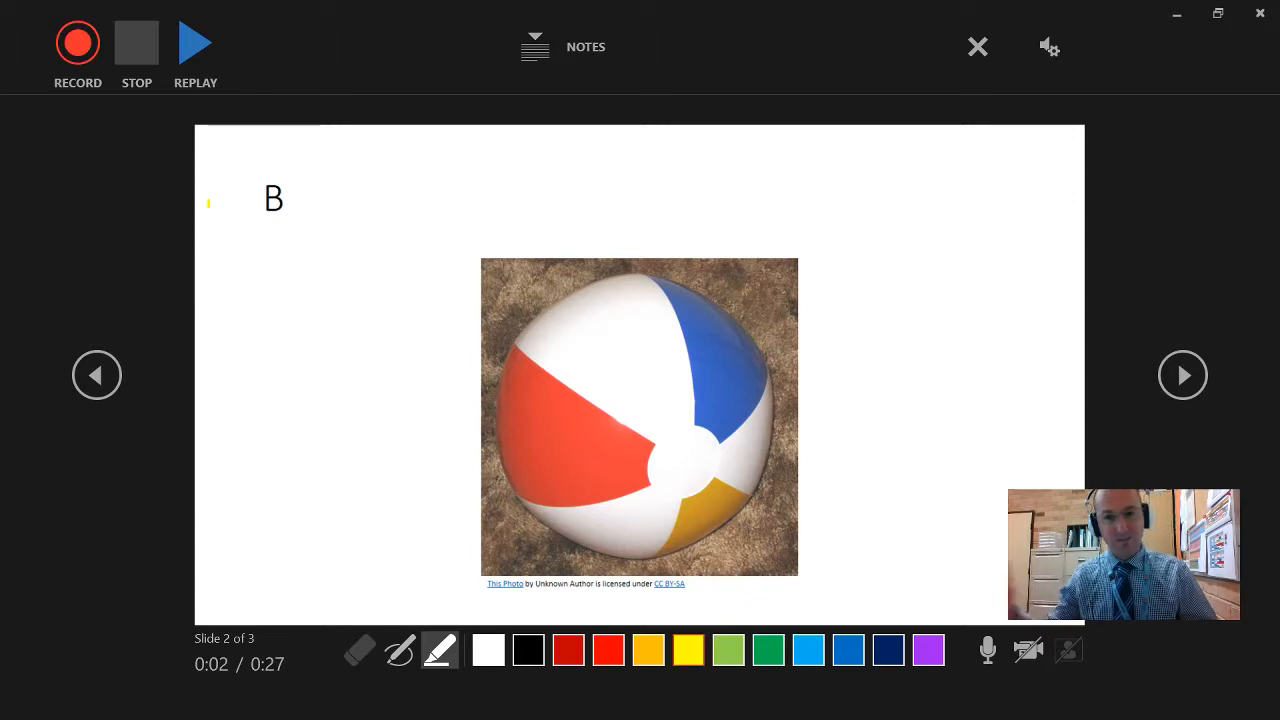
pyautogui.click(78, 46)
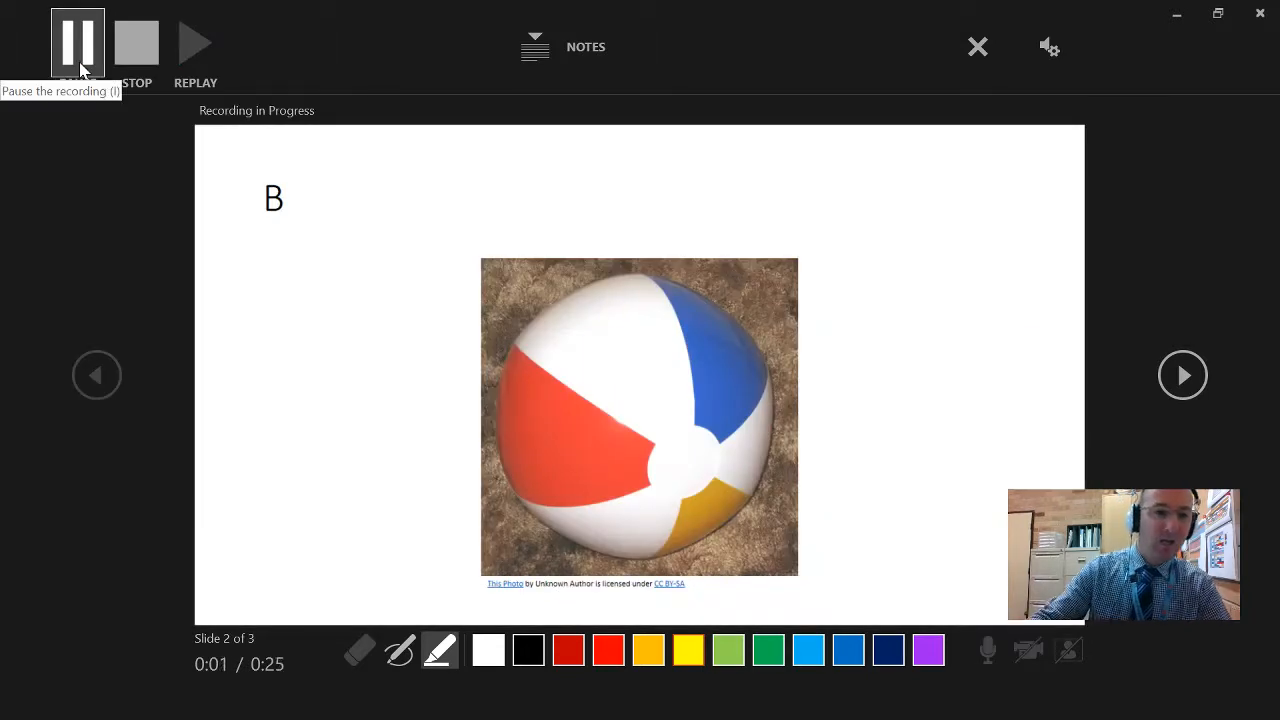
pyautogui.moveTo(262, 160)
pyautogui.mouseDown()
pyautogui.moveTo(248, 258)
pyautogui.moveTo(256, 158)
pyautogui.mouseUp()
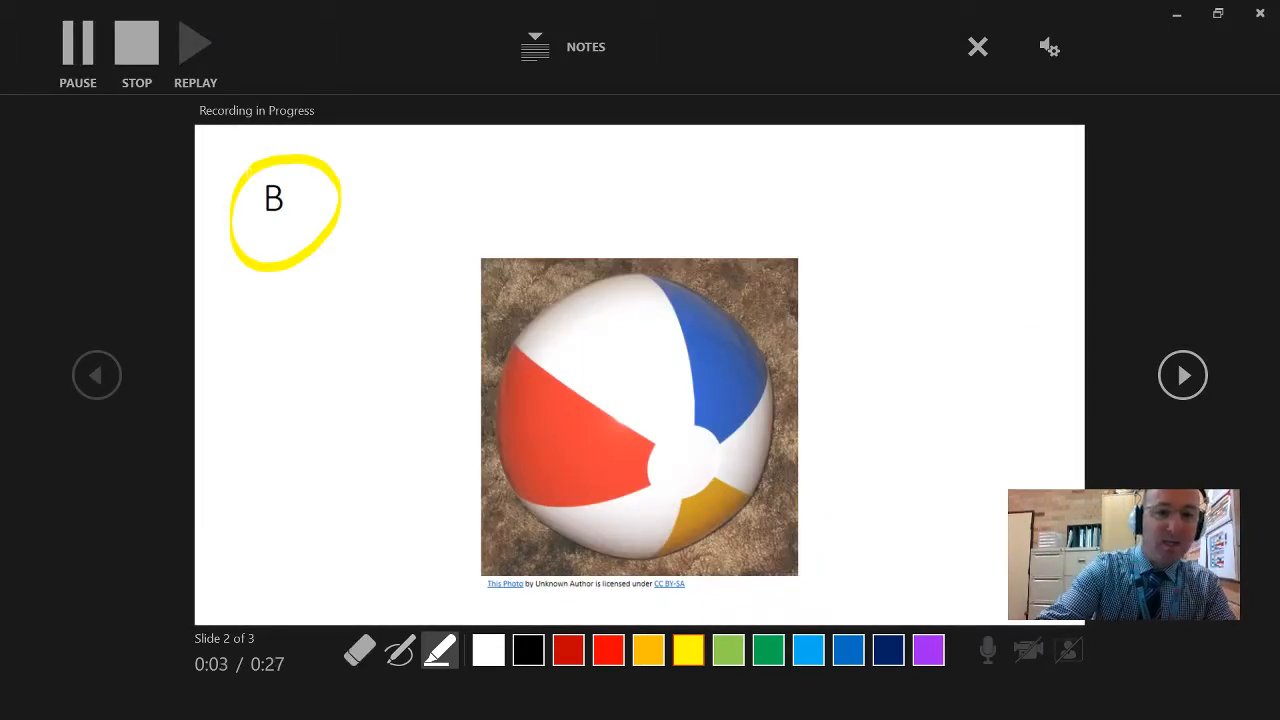
pyautogui.moveTo(407, 172)
pyautogui.mouseDown()
pyautogui.moveTo(415, 227)
pyautogui.moveTo(430, 193)
pyautogui.moveTo(422, 235)
pyautogui.mouseUp()
pyautogui.moveTo(514, 186); pyautogui.dragTo(527, 200)
pyautogui.moveTo(566, 150); pyautogui.dragTo(576, 203)
pyautogui.moveTo(591, 133); pyautogui.dragTo(602, 204)
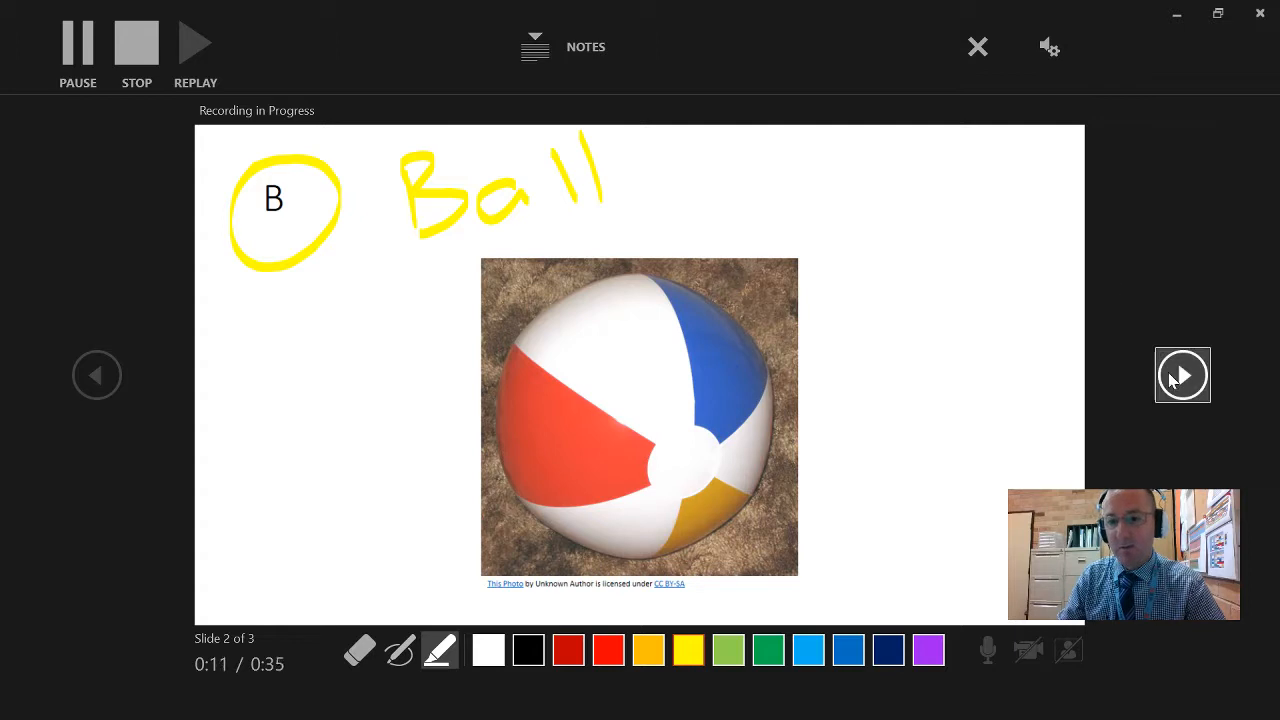
# - Continue recording on slide 3, circling the letter C and writing "Car", stop the recording and return to slide 1
pyautogui.click(1180, 376)
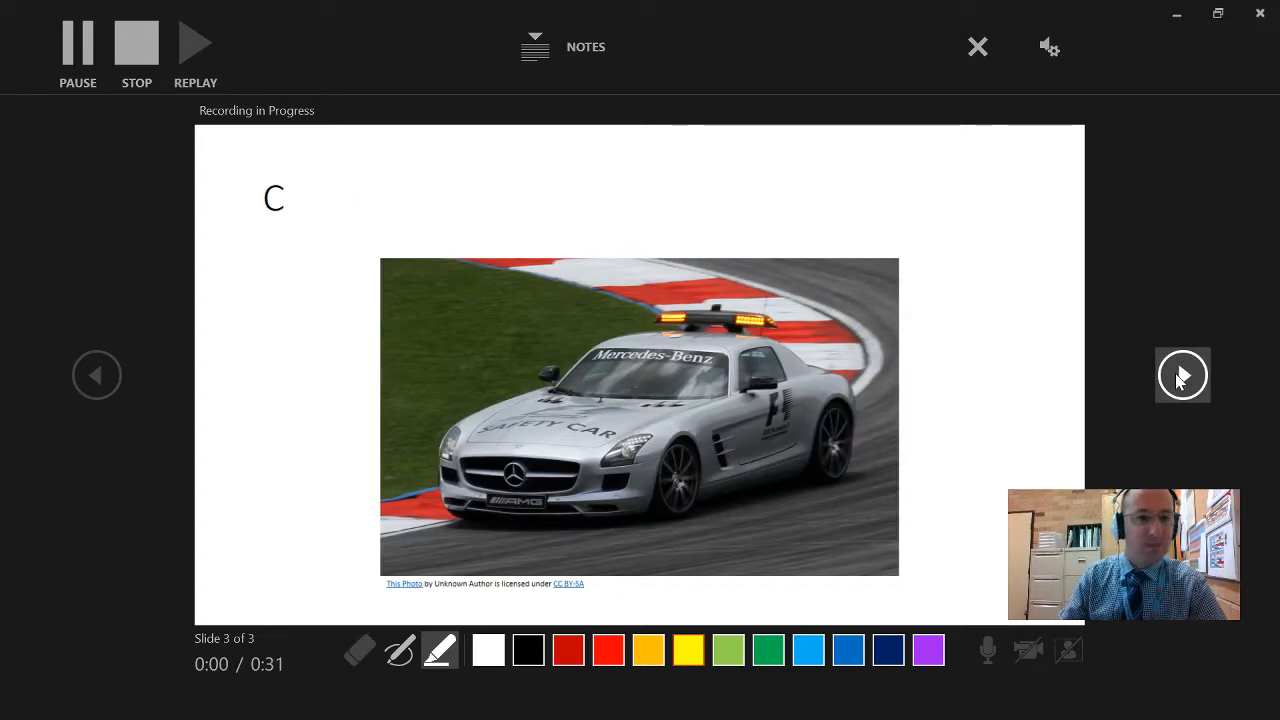
pyautogui.moveTo(262, 150)
pyautogui.mouseDown()
pyautogui.moveTo(232, 188)
pyautogui.moveTo(300, 140)
pyautogui.moveTo(248, 148)
pyautogui.mouseUp()
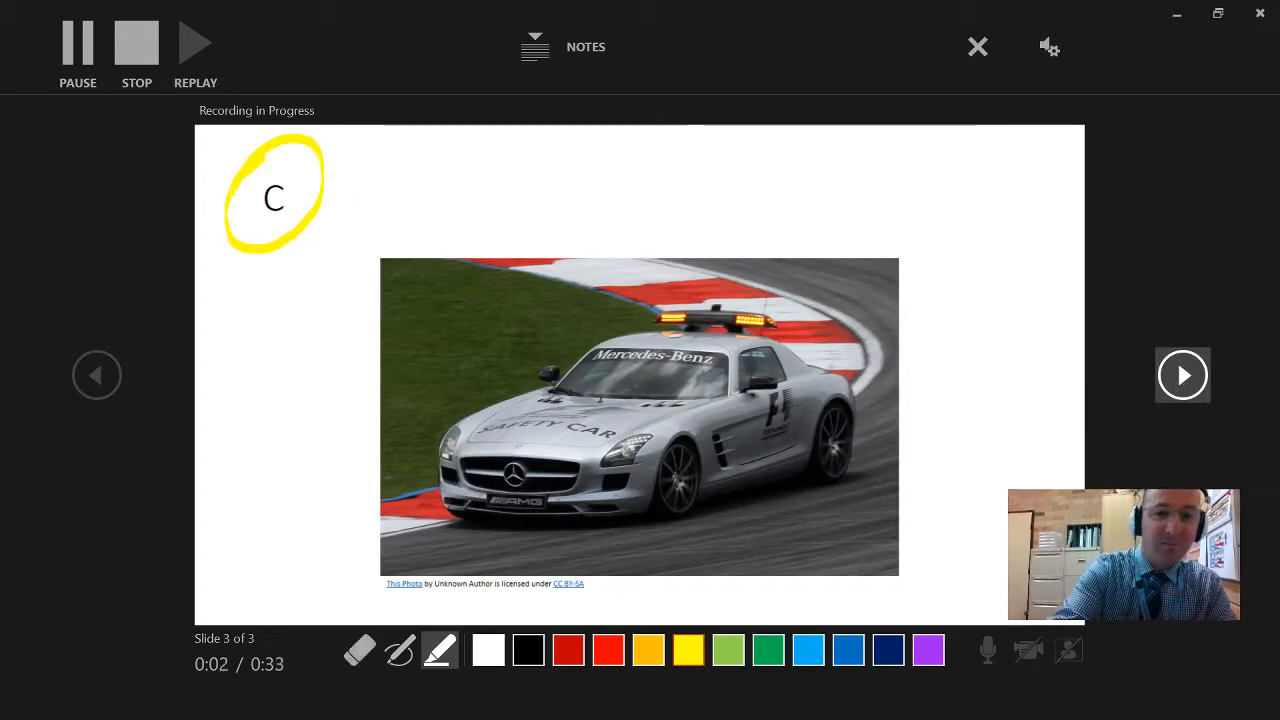
pyautogui.moveTo(500, 140)
pyautogui.mouseDown()
pyautogui.moveTo(472, 232)
pyautogui.moveTo(560, 214)
pyautogui.mouseUp()
pyautogui.moveTo(590, 224)
pyautogui.mouseDown()
pyautogui.moveTo(590, 200)
pyautogui.moveTo(624, 178)
pyautogui.mouseUp()
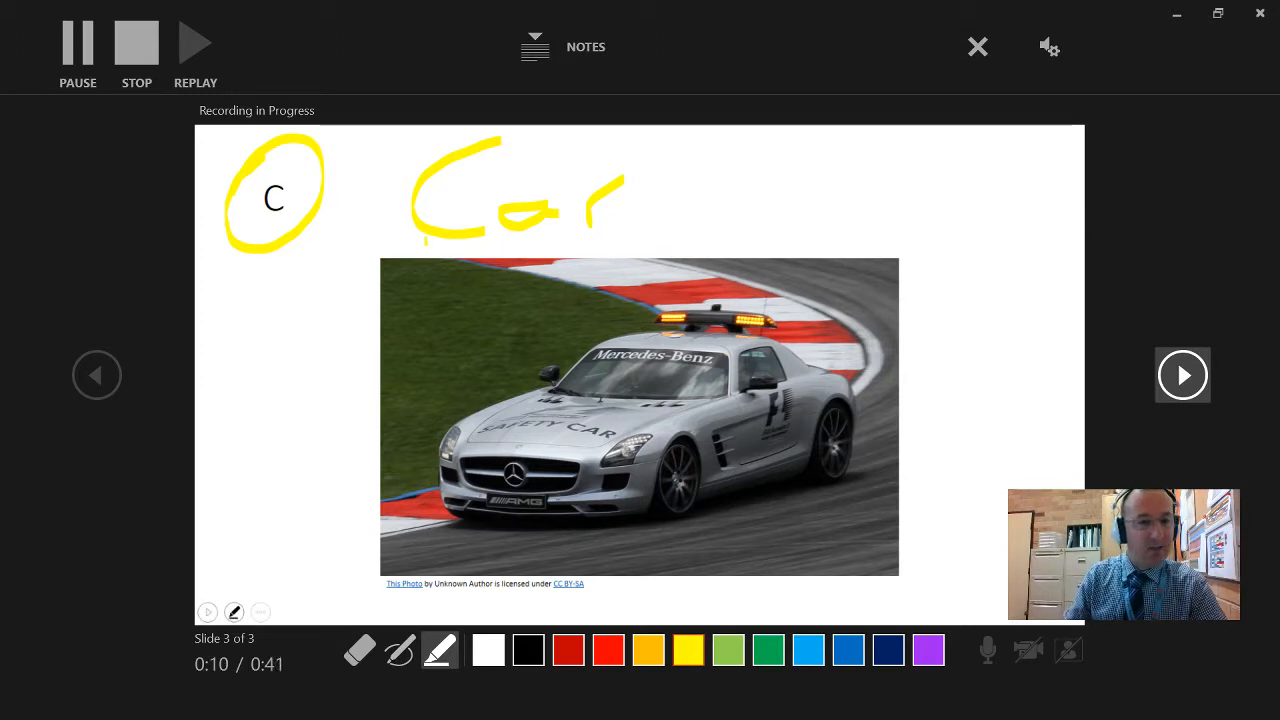
pyautogui.click(134, 50)
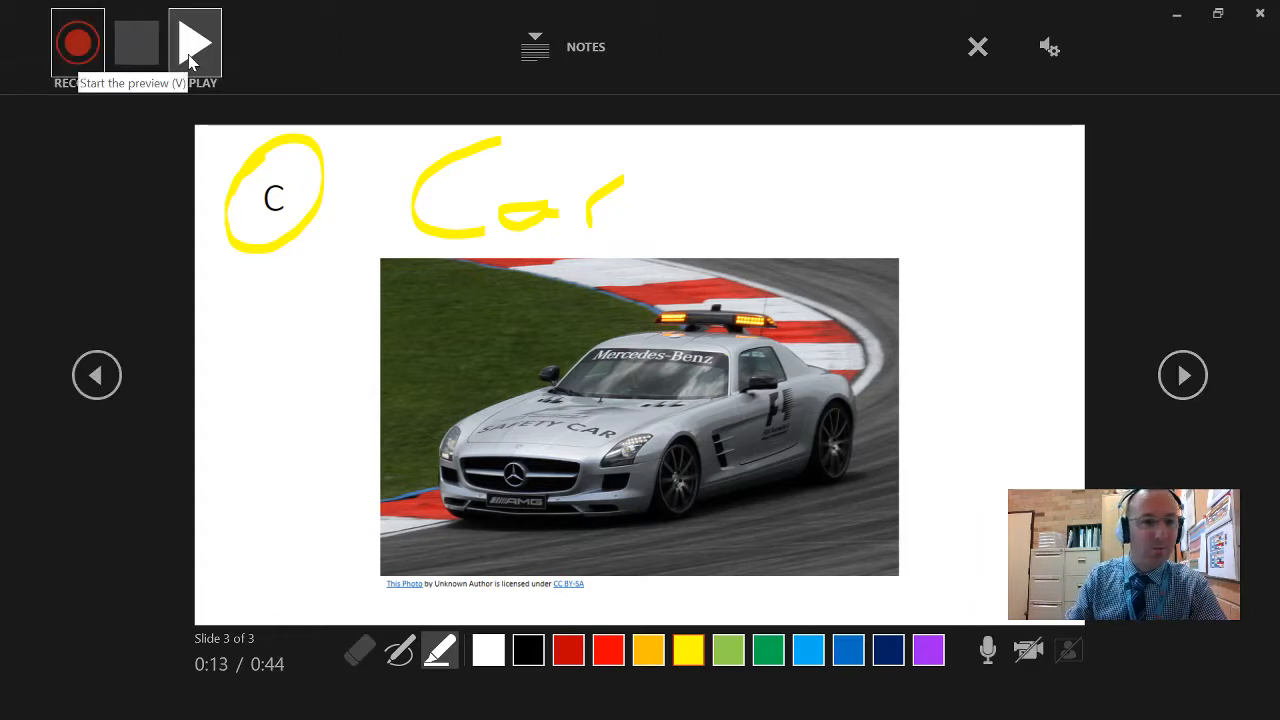
pyautogui.click(96, 375)
pyautogui.click(96, 375)
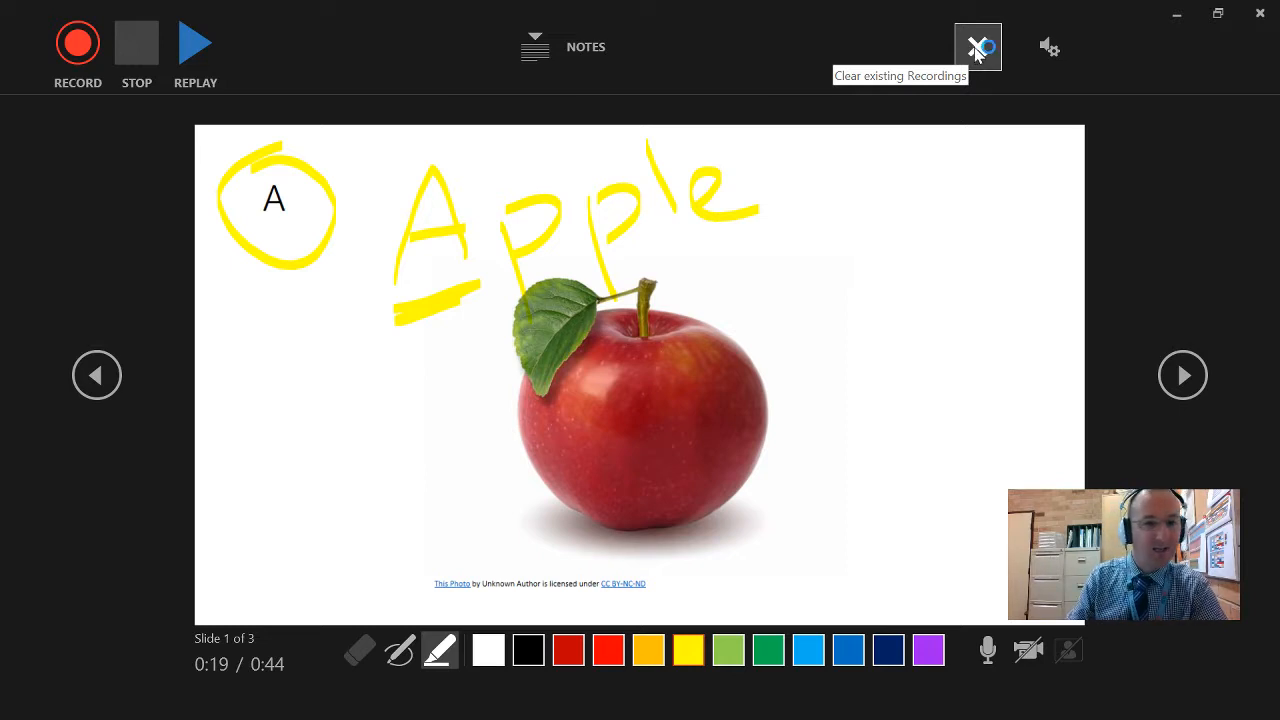
# - Close the slide show recording window and set the presentation's video export to Internet Quality (1280 x 720)
pyautogui.click(1259, 13)
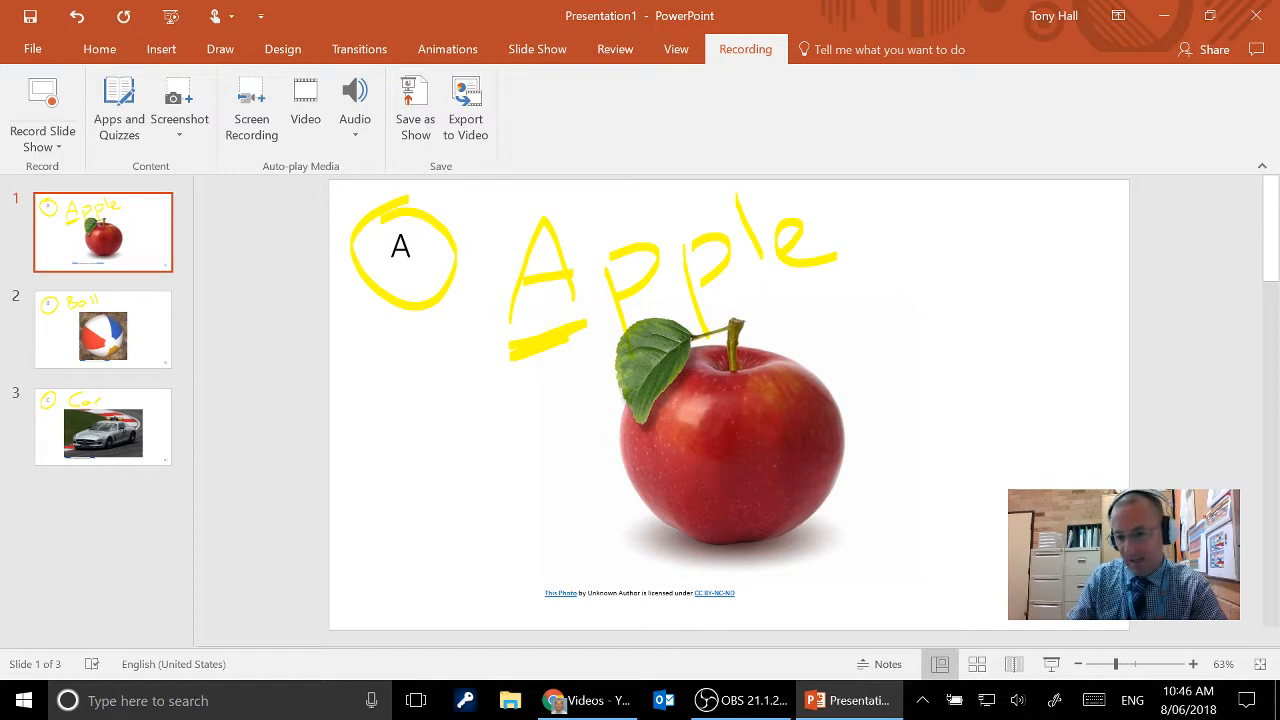
pyautogui.moveTo(1108, 622)
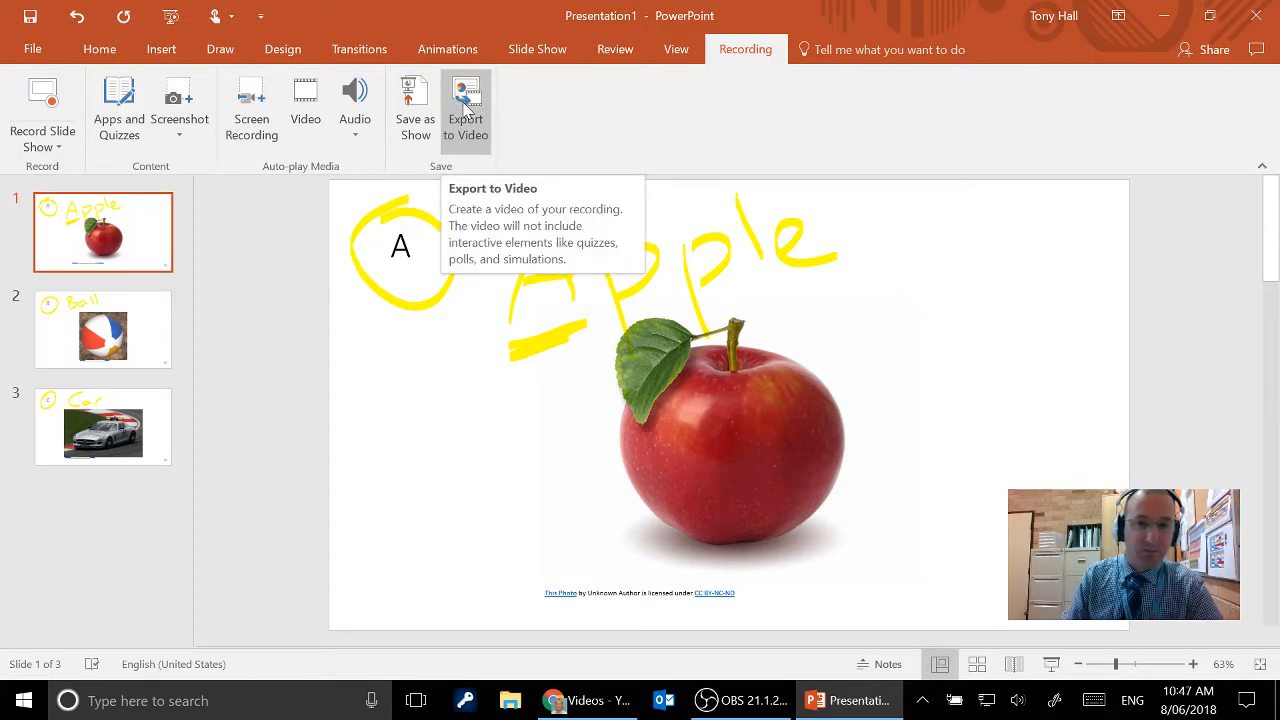
pyautogui.click(466, 108)
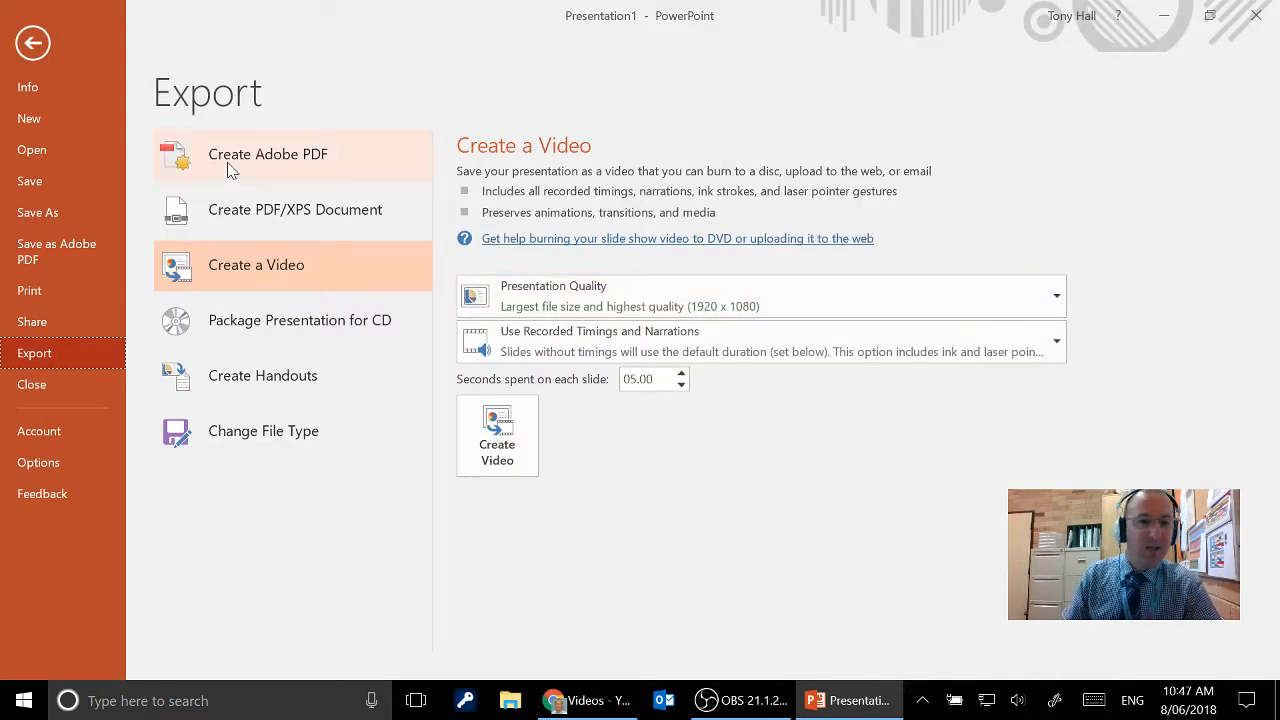
pyautogui.click(32, 42)
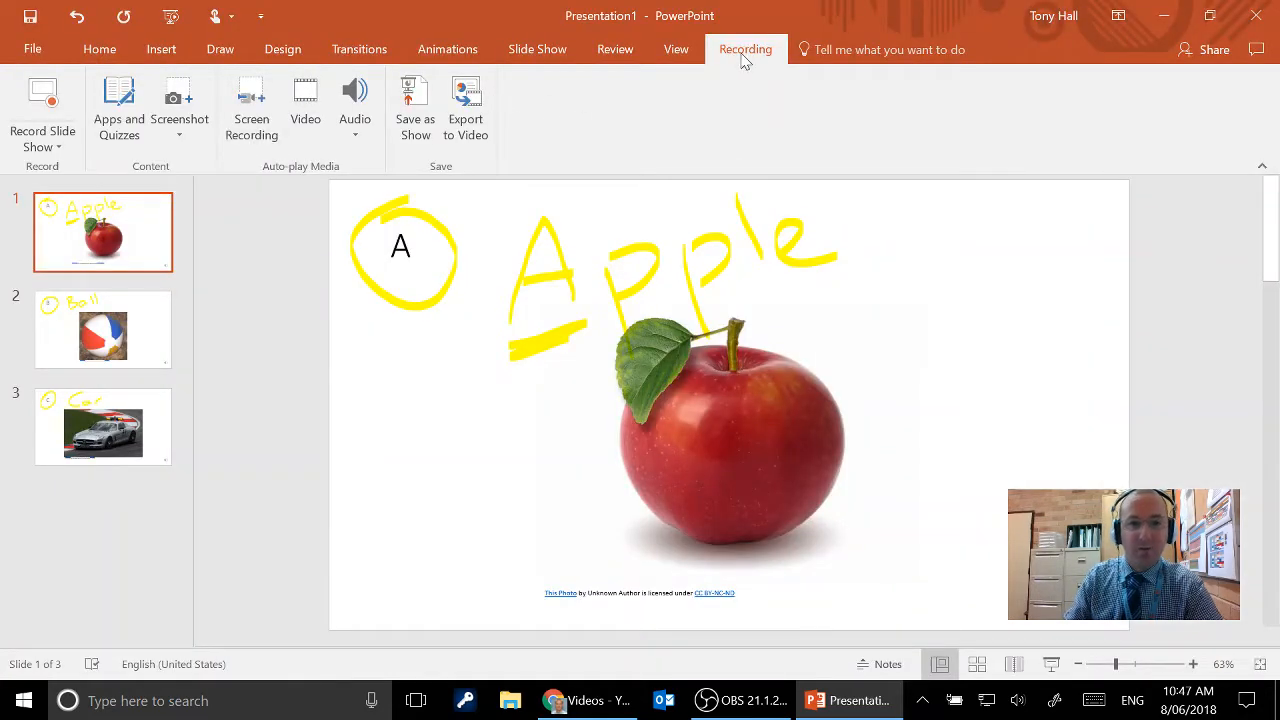
pyautogui.click(468, 110)
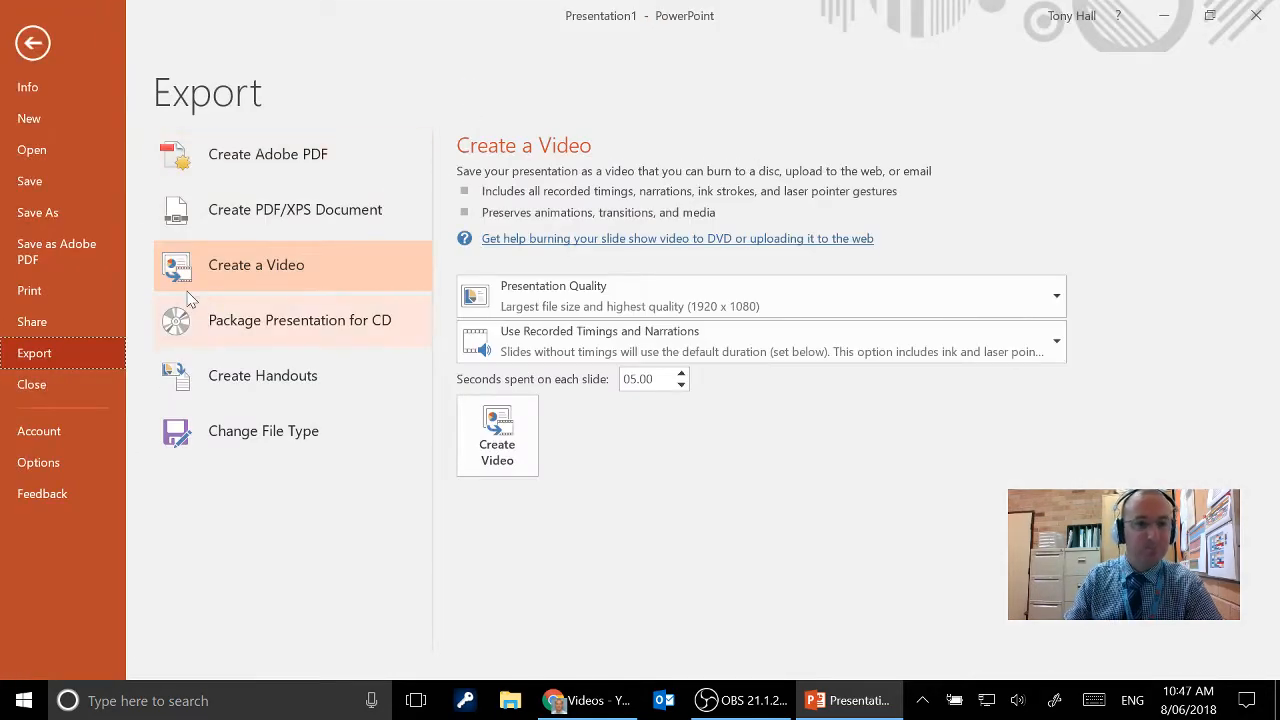
pyautogui.click(577, 310)
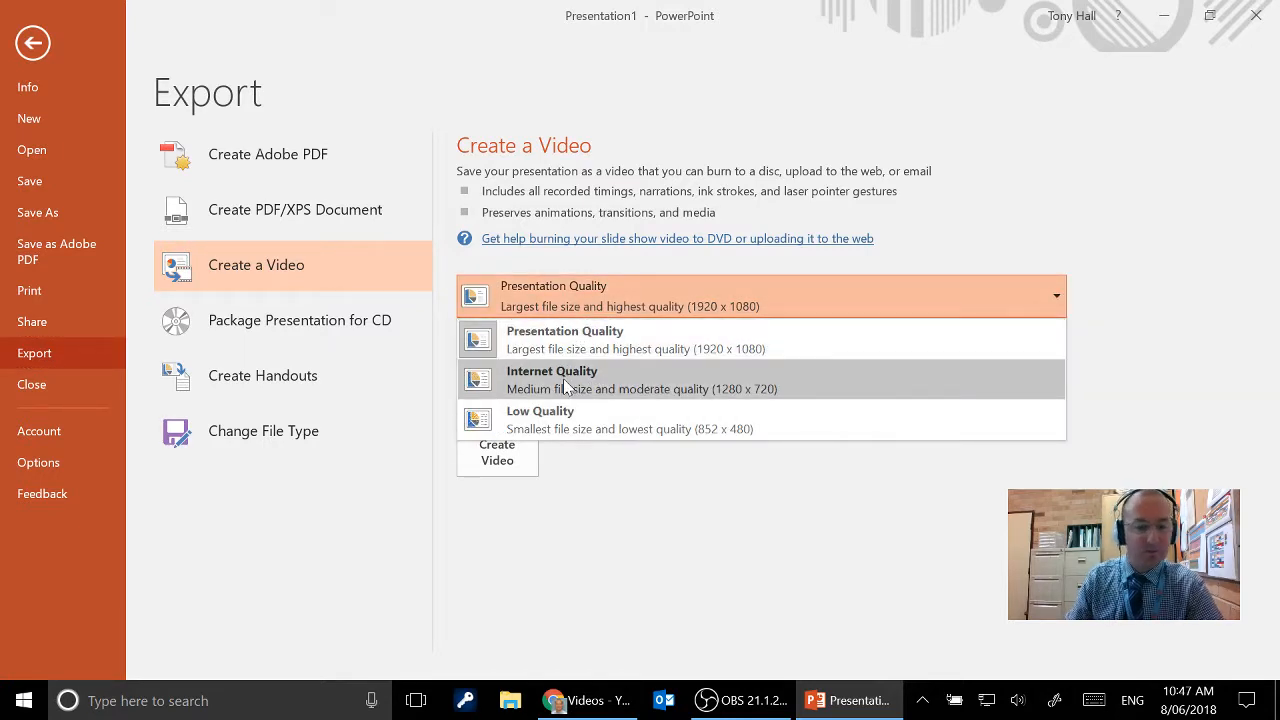
pyautogui.click(570, 388)
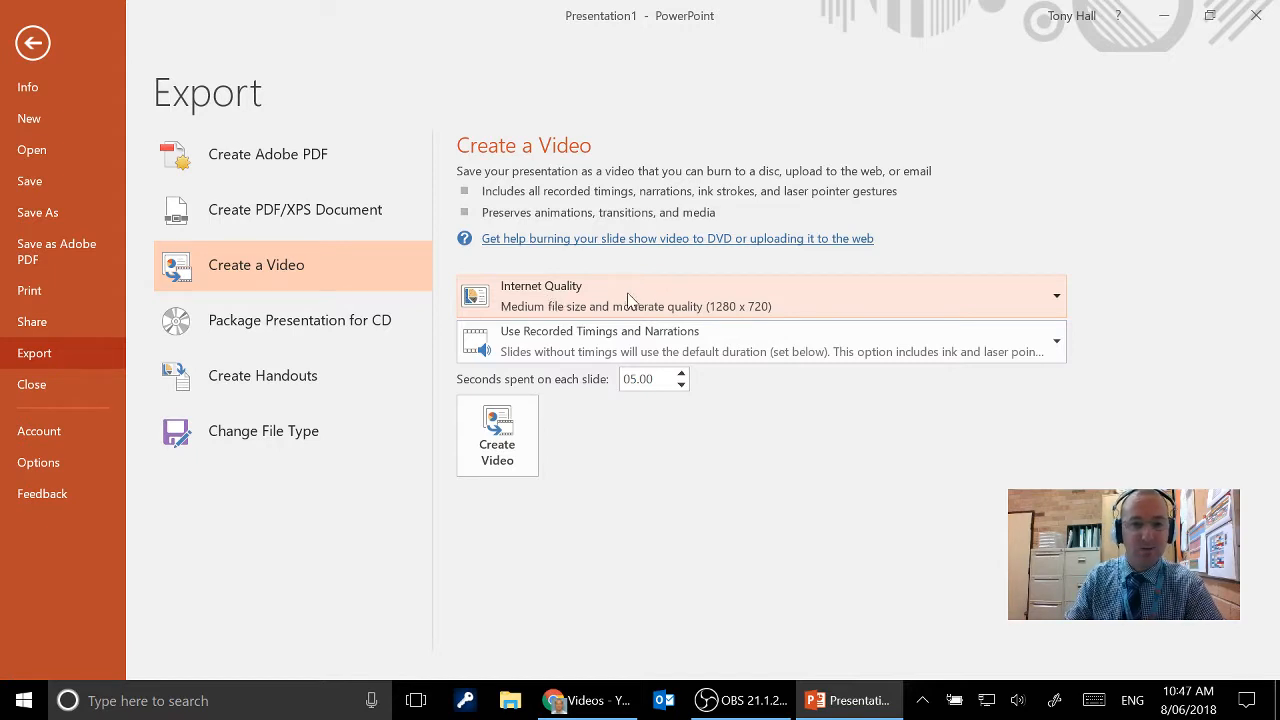
# - Create the video and save it to the Desktop as an MPEG-4 file named Spelling
pyautogui.click(505, 443)
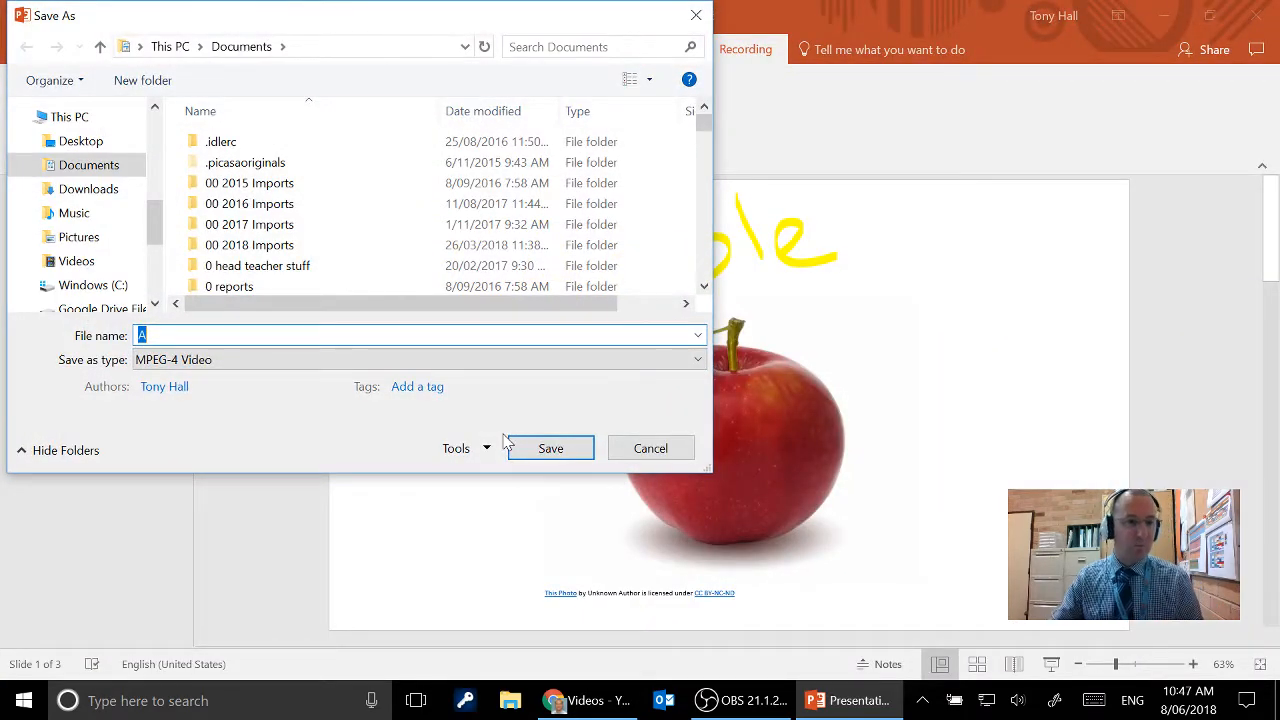
pyautogui.click(89, 139)
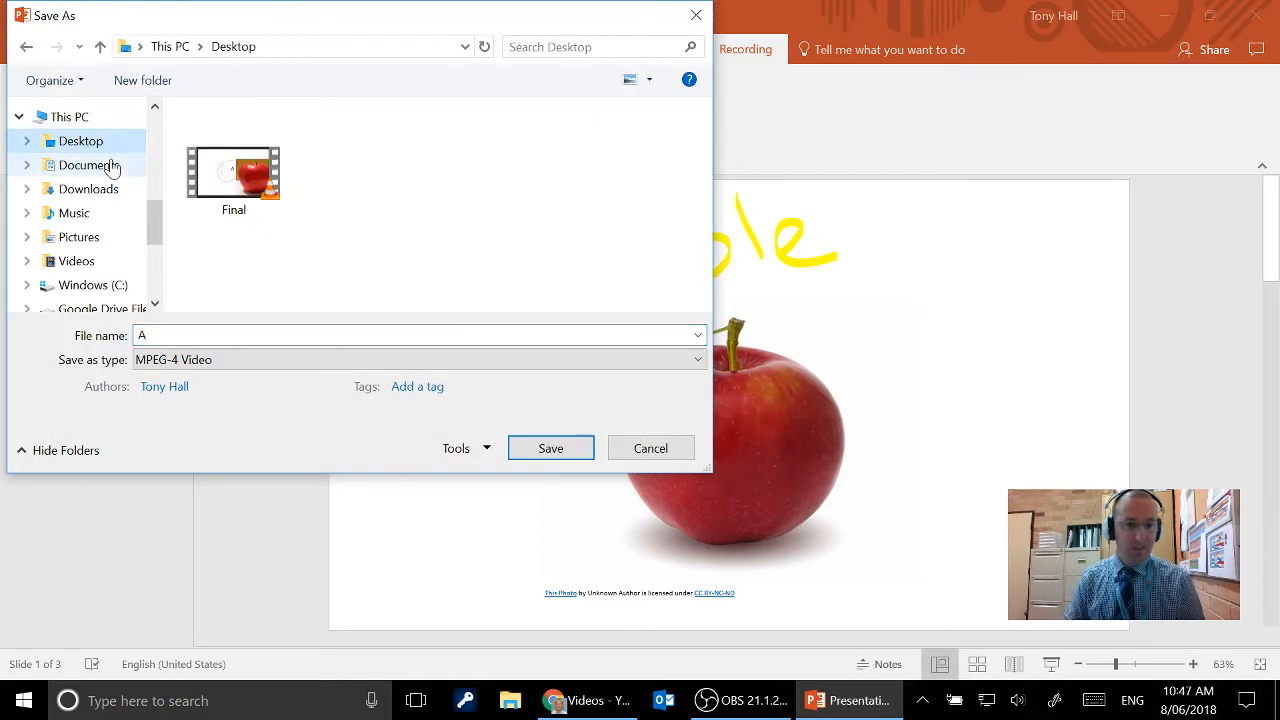
pyautogui.doubleClick(145, 335)
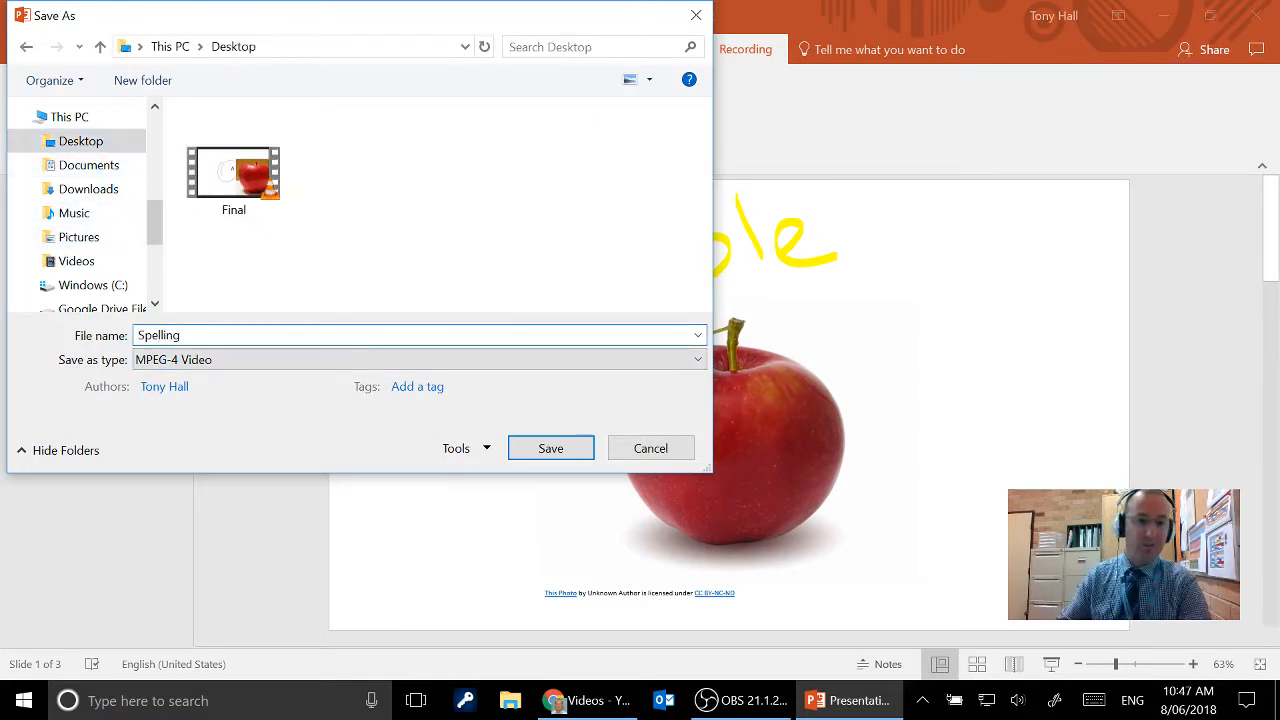
pyautogui.click(545, 446)
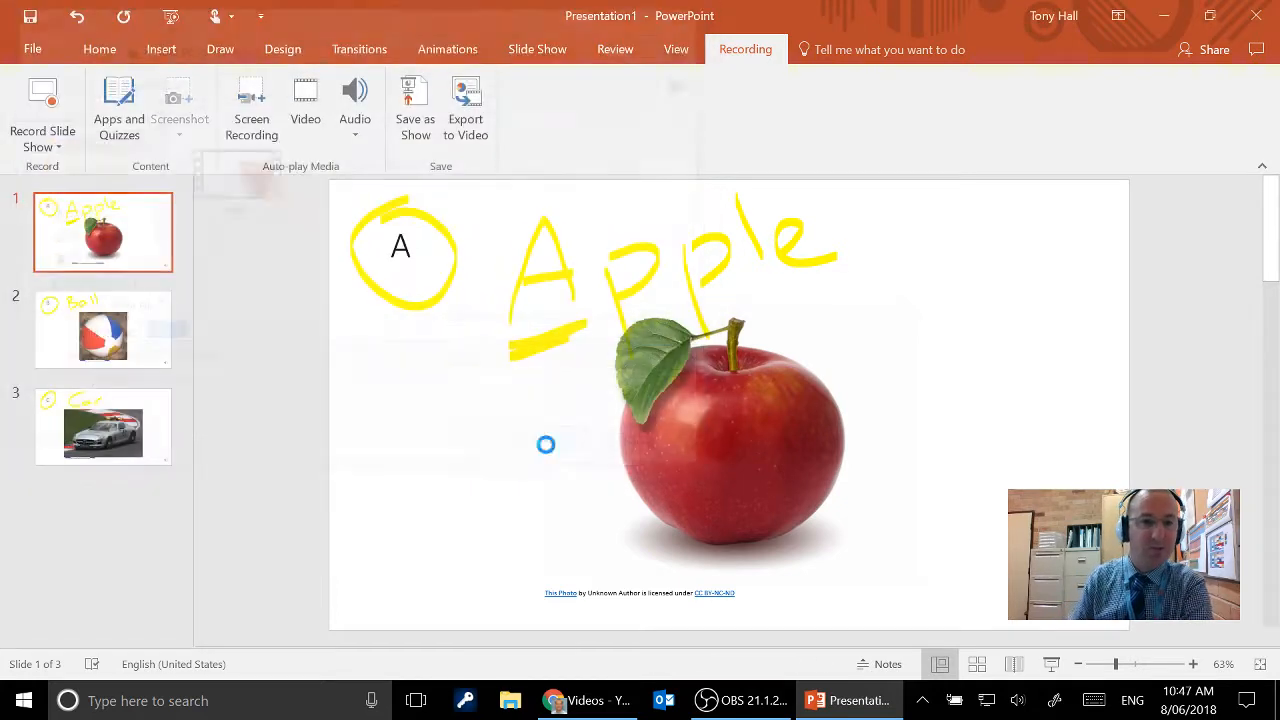